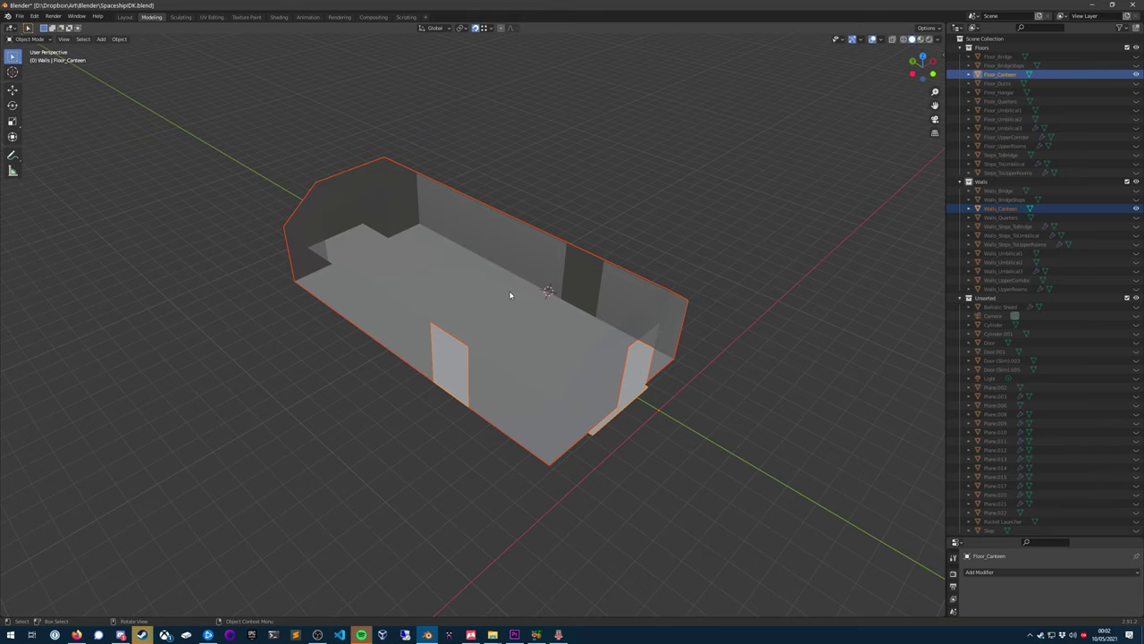
# - Reveal all hidden objects in the scene, and isolate Floor_Canteen and Walls_Canteen by hiding everything else
pyautogui.hotkey('alt', 'h')
pyautogui.moveTo(455, 250); pyautogui.dragTo(481, 266, button='middle')
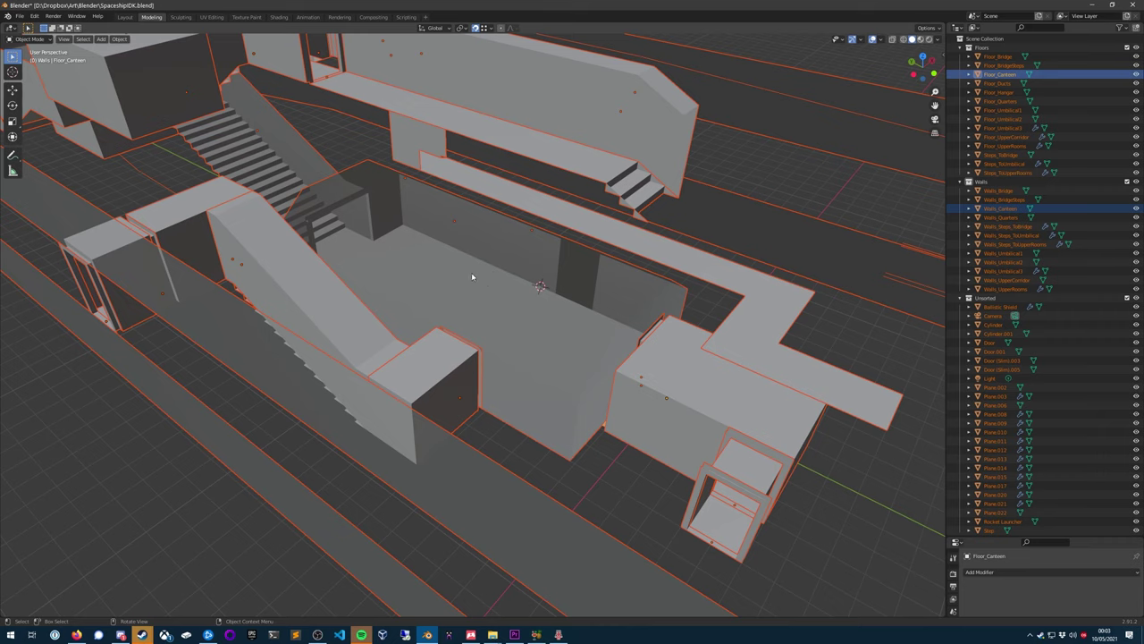
pyautogui.moveTo(487, 294); pyautogui.dragTo(476, 295, button='middle')
pyautogui.click(588, 493)
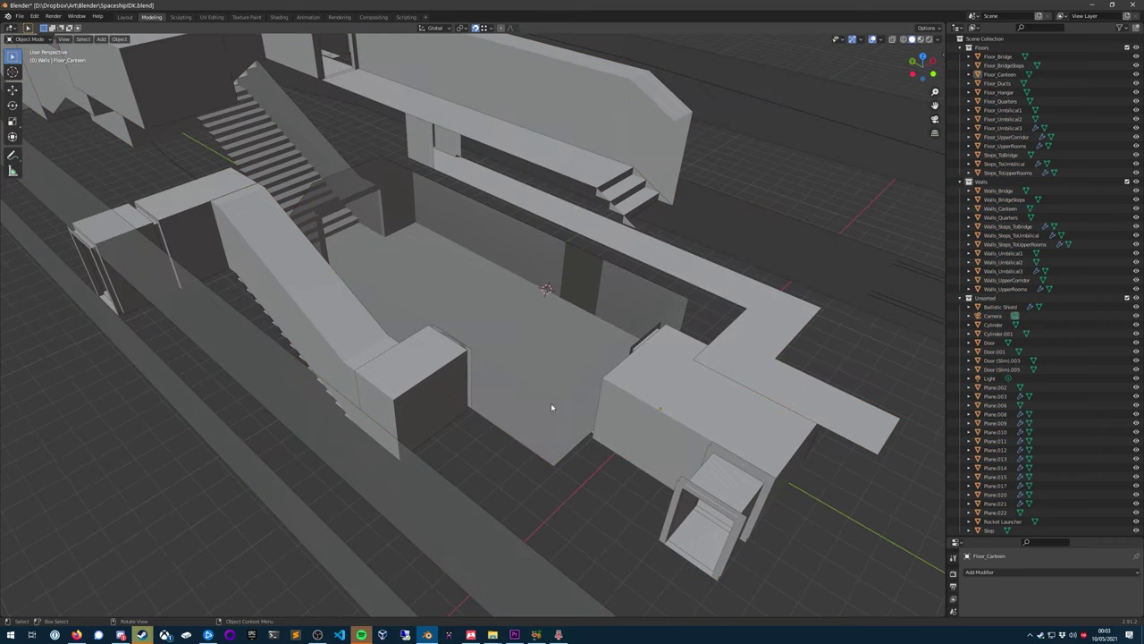
pyautogui.click(554, 411)
pyautogui.keyDown('shift'); pyautogui.click(548, 438); pyautogui.keyUp('shift')
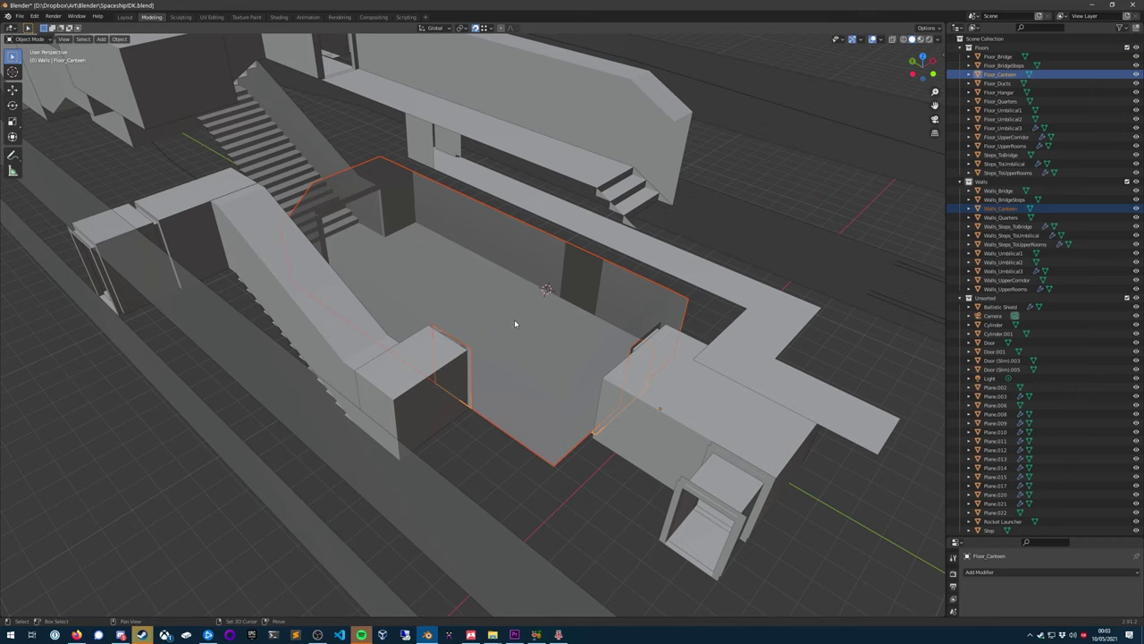
pyautogui.hotkey('shift', 'h')
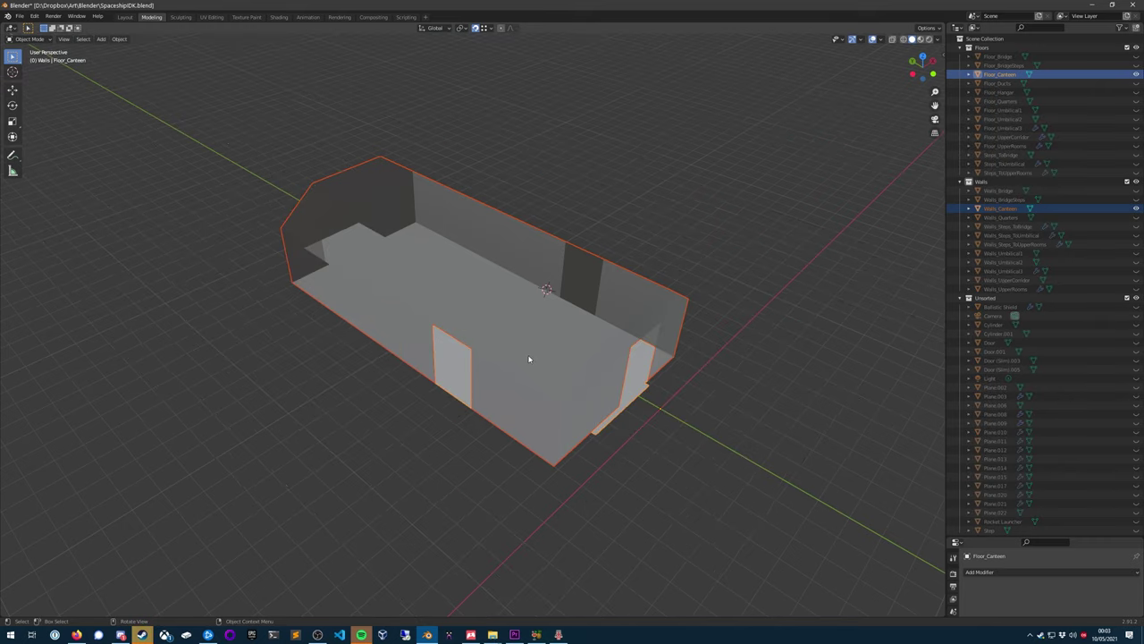
# - Hide Walls_Canteen so only the canteen floor remains shown, and select Floor_Canteen
pyautogui.click(524, 338)
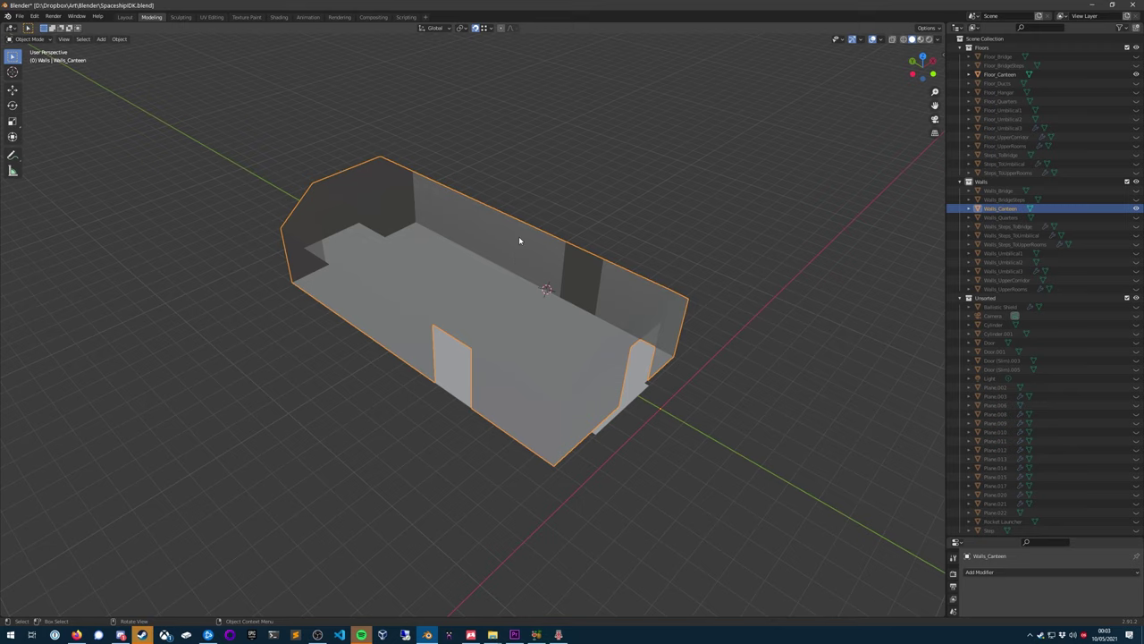
pyautogui.press('h')
pyautogui.click(497, 345)
pyautogui.moveTo(493, 387); pyautogui.dragTo(532, 370, button='middle')
pyautogui.scroll(3, 491, 362)
pyautogui.scroll(-2, 522, 371)
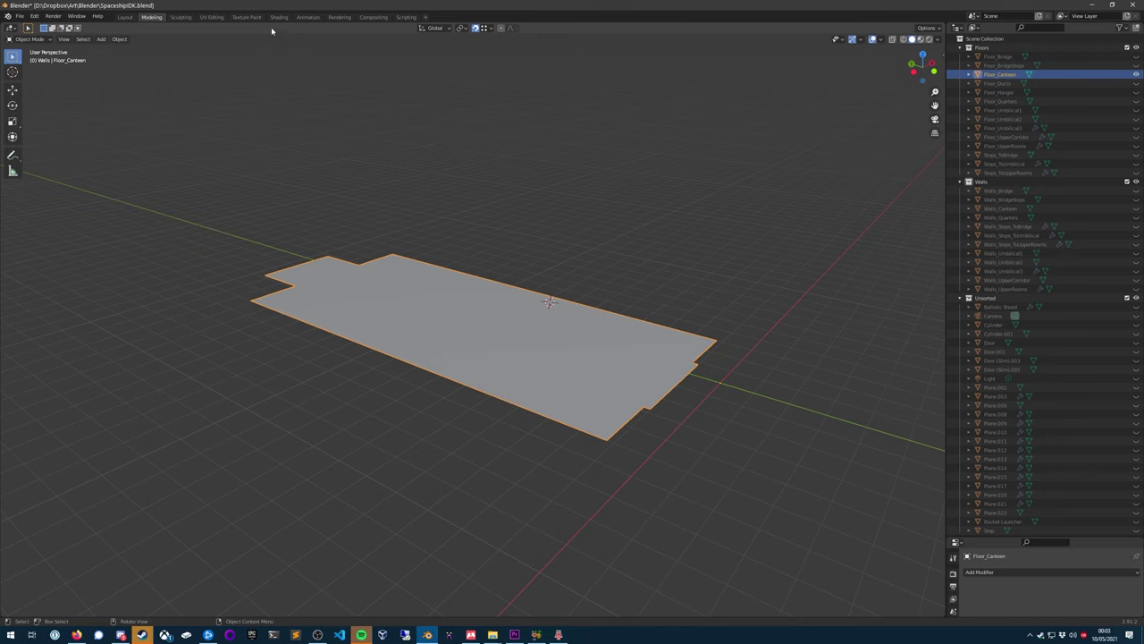
# - Open the Scripting workspace, and create a folder named YoutubeTutorial inside D:\Dropbox\Art\OBJ in File Explorer
pyautogui.click(407, 17)
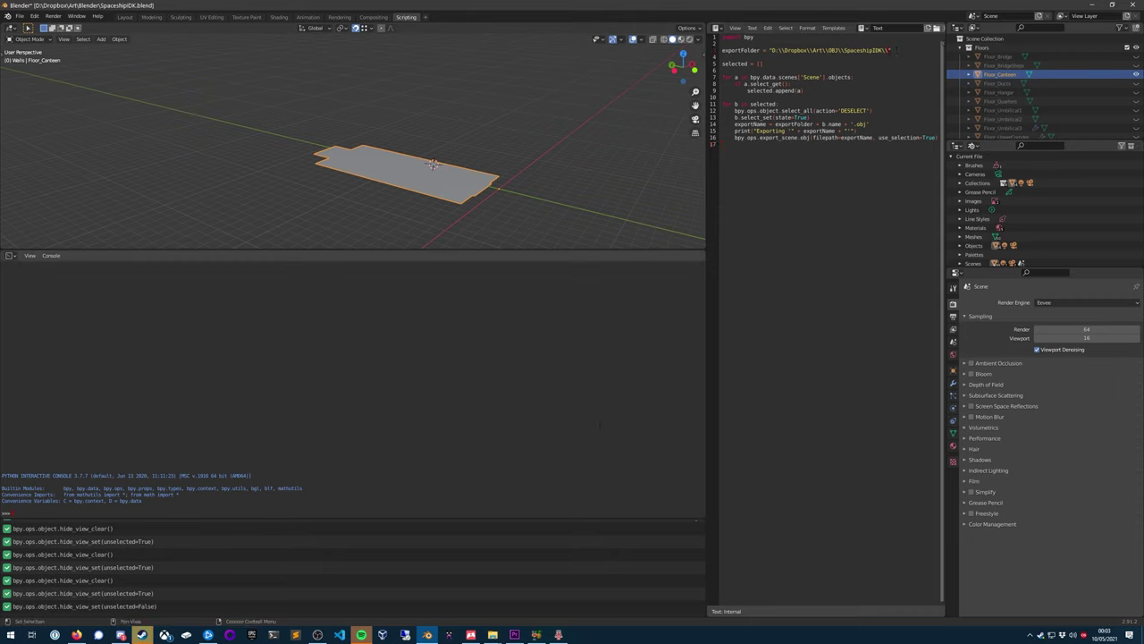
pyautogui.moveTo(494, 635)
pyautogui.hotkey('alt', 'space')
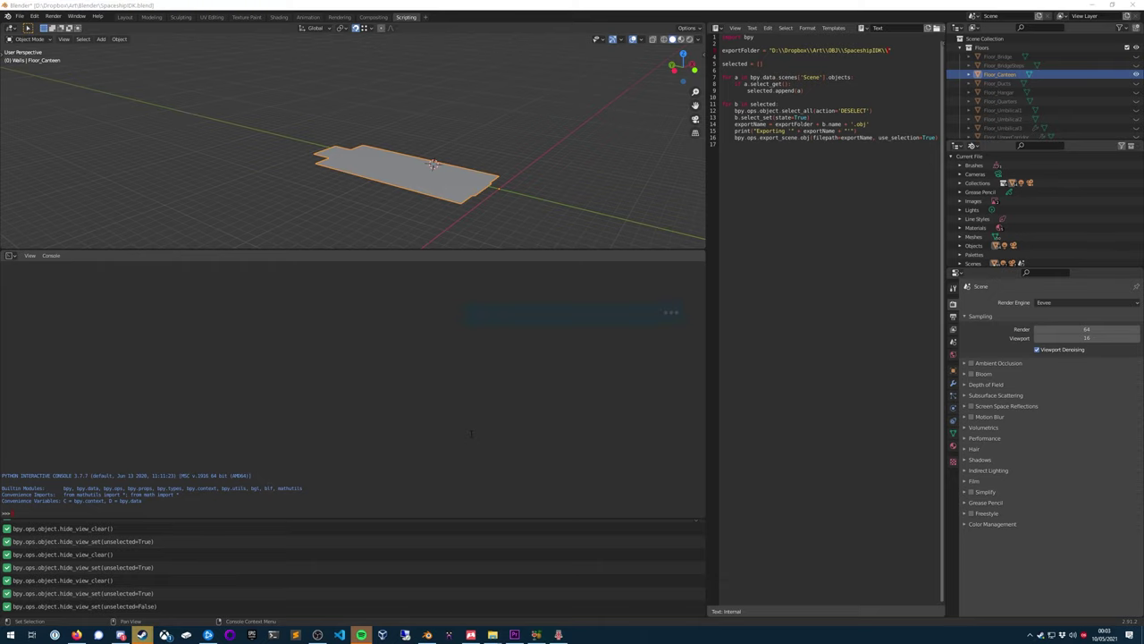
pyautogui.write('S')
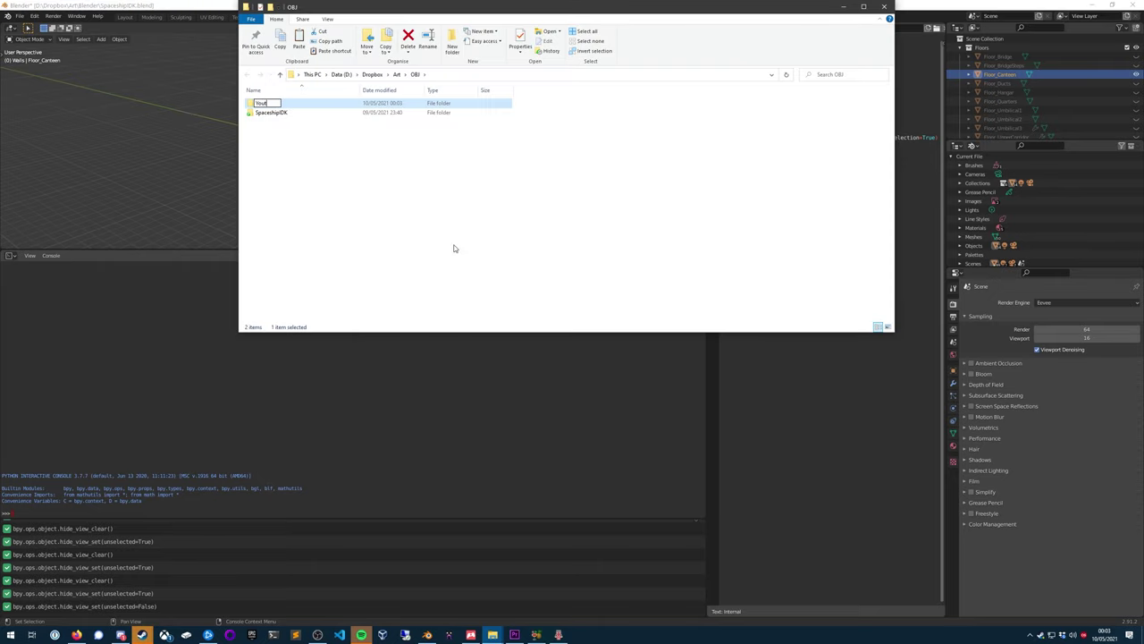
pyautogui.write('utubeTutorial')
pyautogui.press('Return')
# - Back in Blender, set the script's exportFolder path to "D:\\Dropbox\\Art\\OBJ\\YoutubeTutorial\\"
pyautogui.hotkey('alt', 'Tab')
pyautogui.doubleClick(859, 50)
pyautogui.write('Yout')
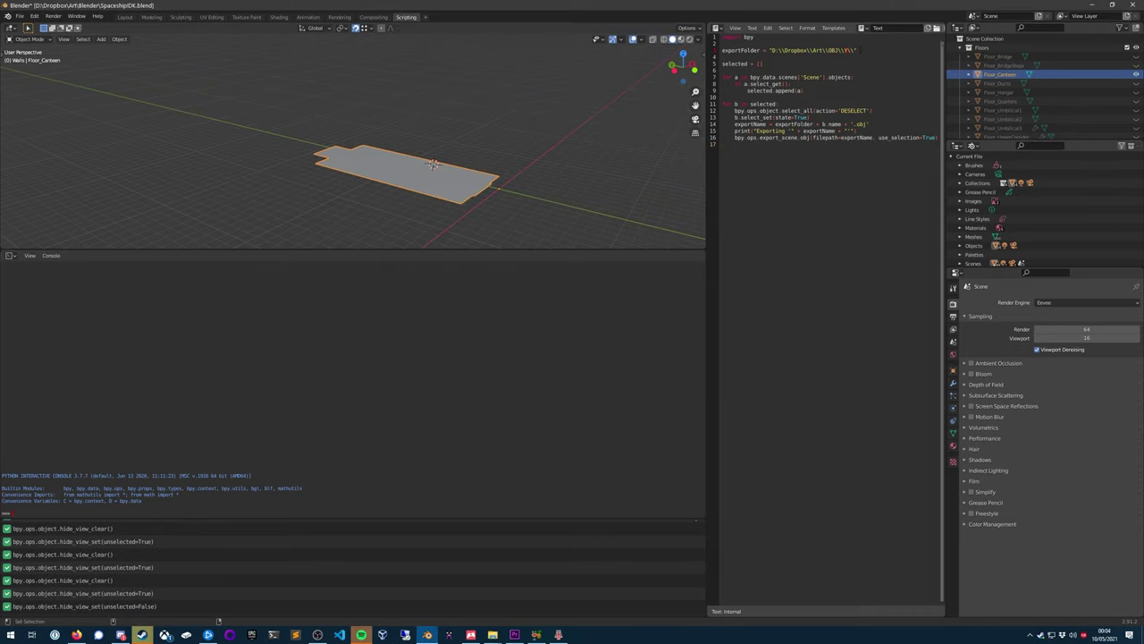
pyautogui.write('ubeTutorials')
# - Run the export script with Floor_Canteen selected to write it out as an OBJ file
pyautogui.click(556, 137)
pyautogui.click(393, 178)
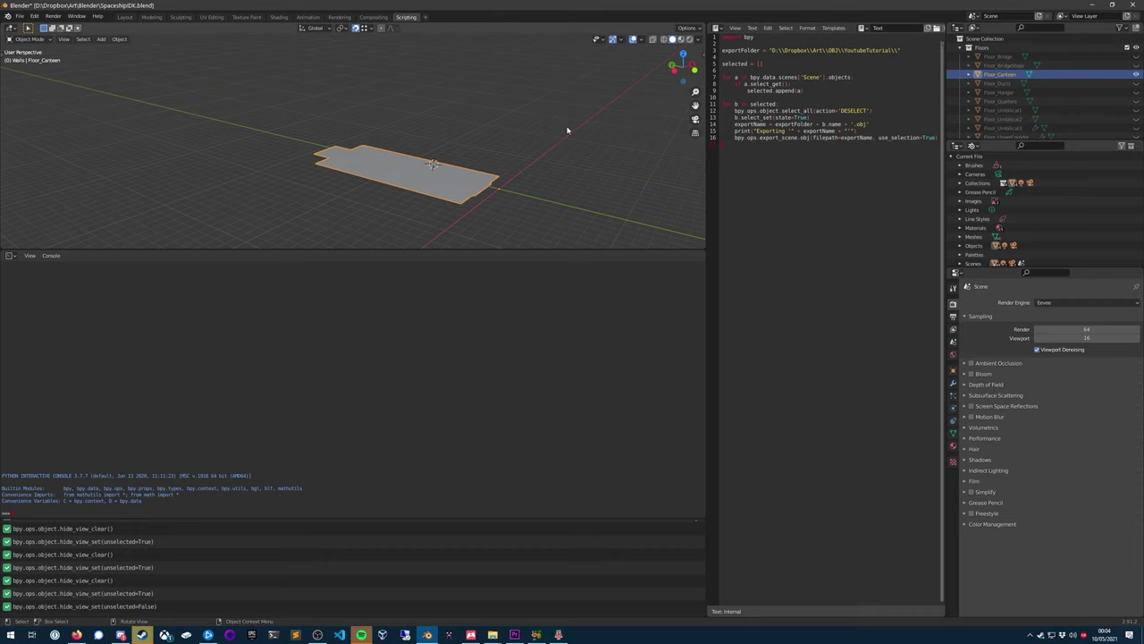
pyautogui.moveTo(567, 130); pyautogui.dragTo(574, 138, button='middle')
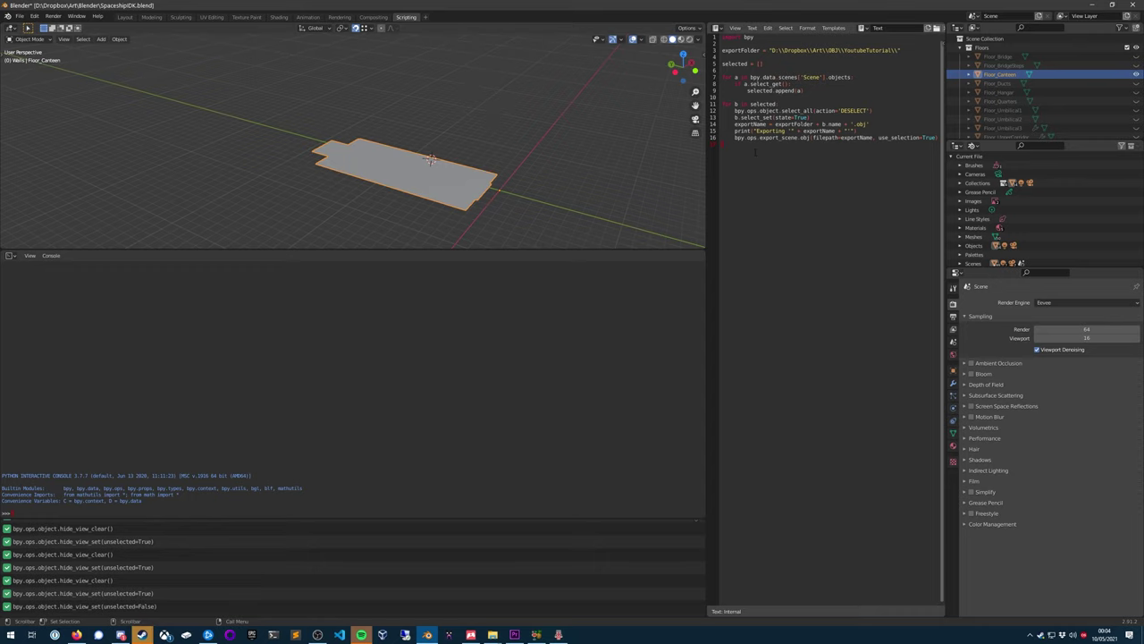
pyautogui.hotkey('alt', 'p')
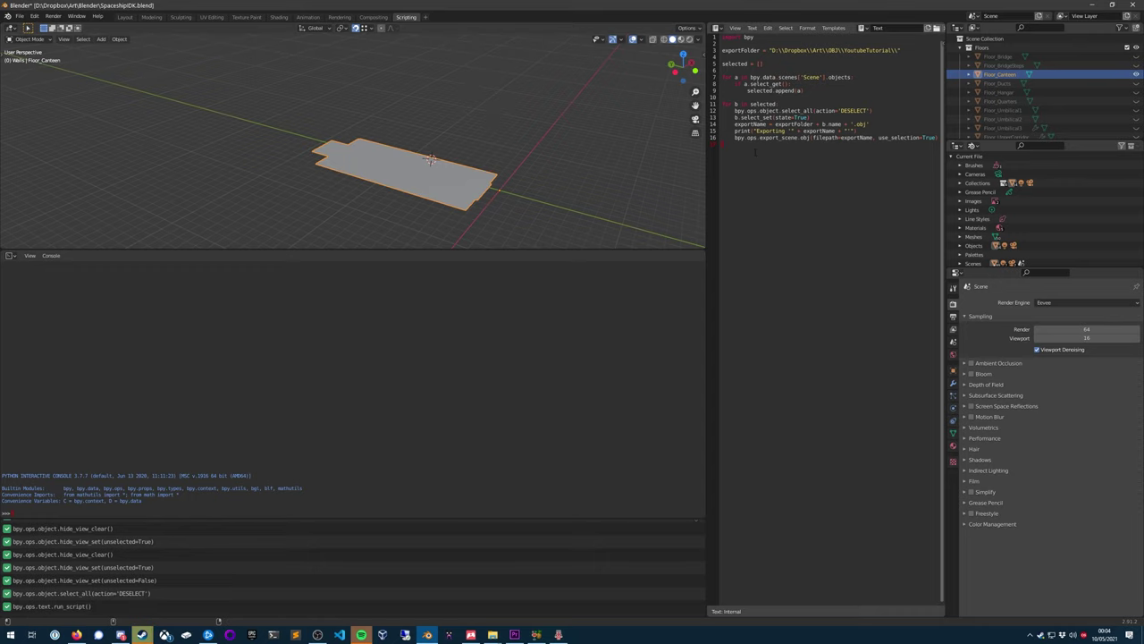
# - Open the exported Floor_Canteen.obj from the YoutubeTutorial folder in 3D Viewer, examine its shape and close the viewer
pyautogui.press('super+Tab')
pyautogui.press('Return')
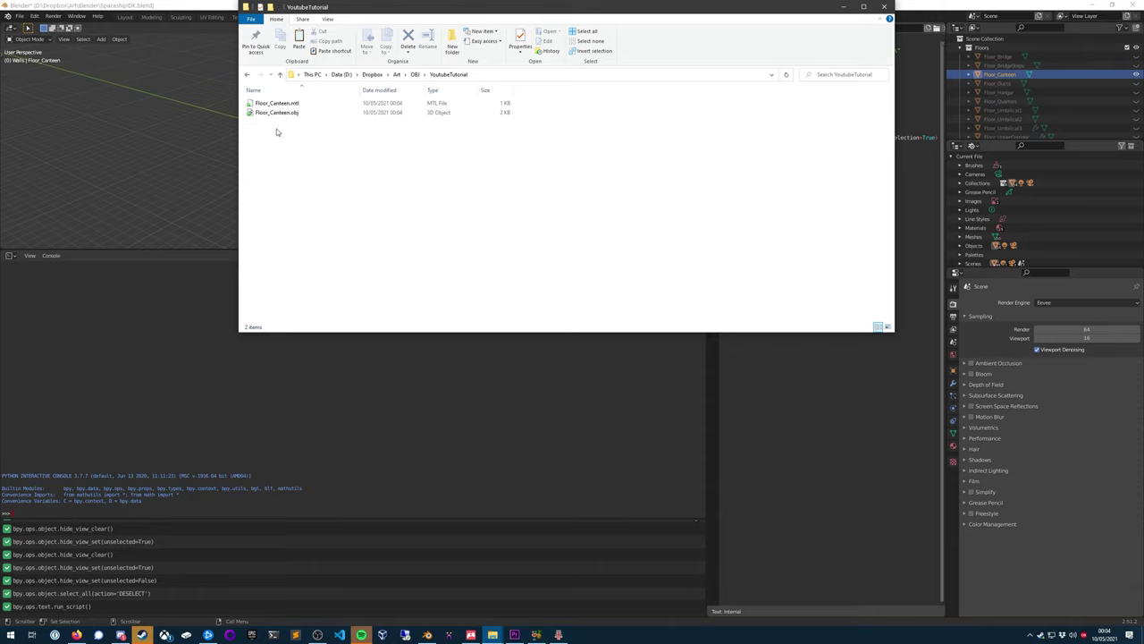
pyautogui.click(274, 113)
pyautogui.doubleClick(268, 114)
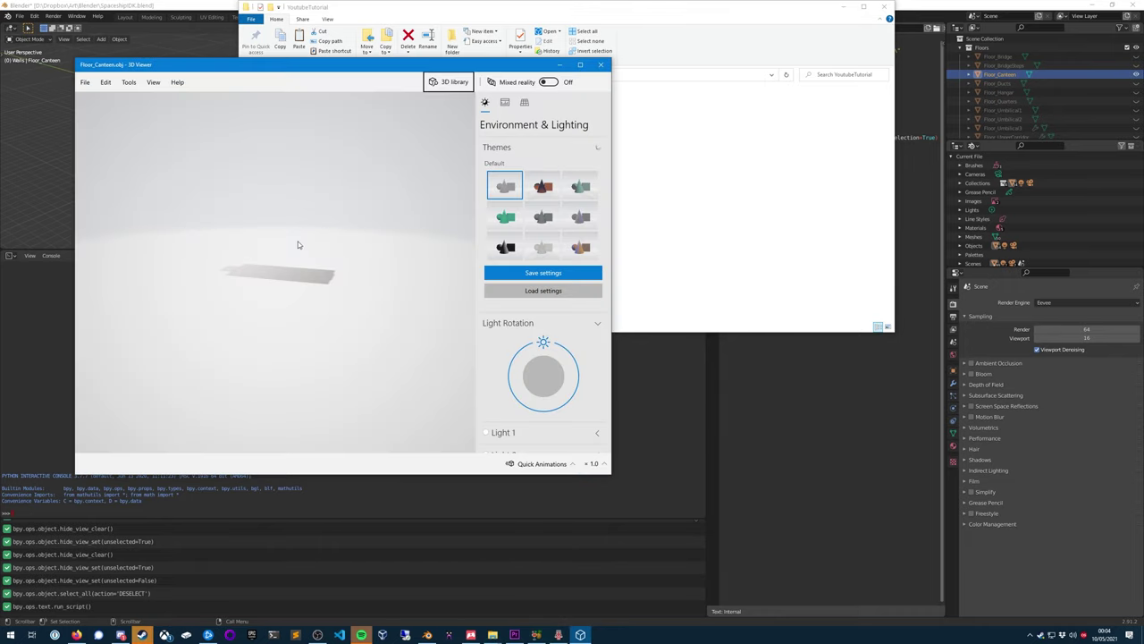
pyautogui.moveTo(255, 241); pyautogui.dragTo(227, 272)
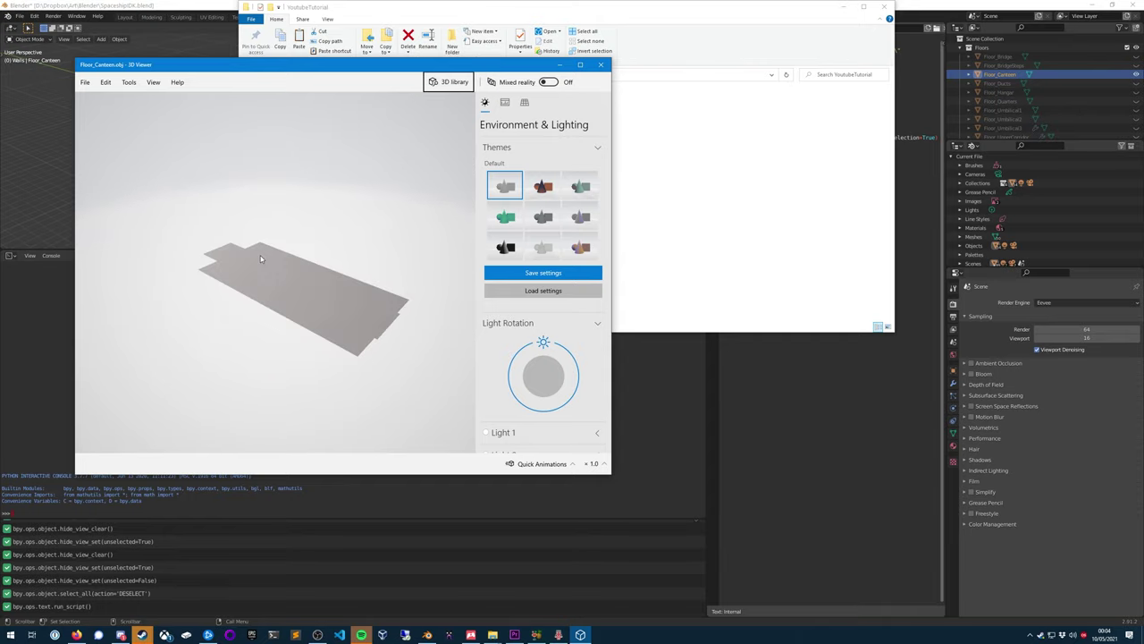
pyautogui.click(601, 64)
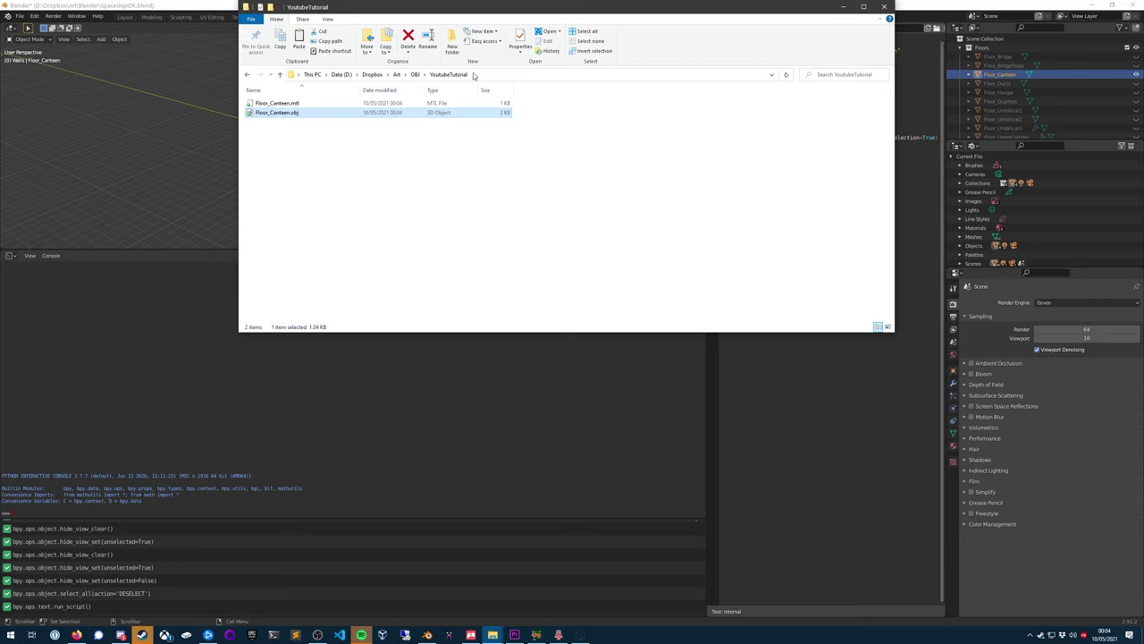
# - Switch to the map editor and import Floor_Canteen from D:/Dropbox/Art/OBJ/YoutubeTutorial with OBJ Import
pyautogui.click(404, 236)
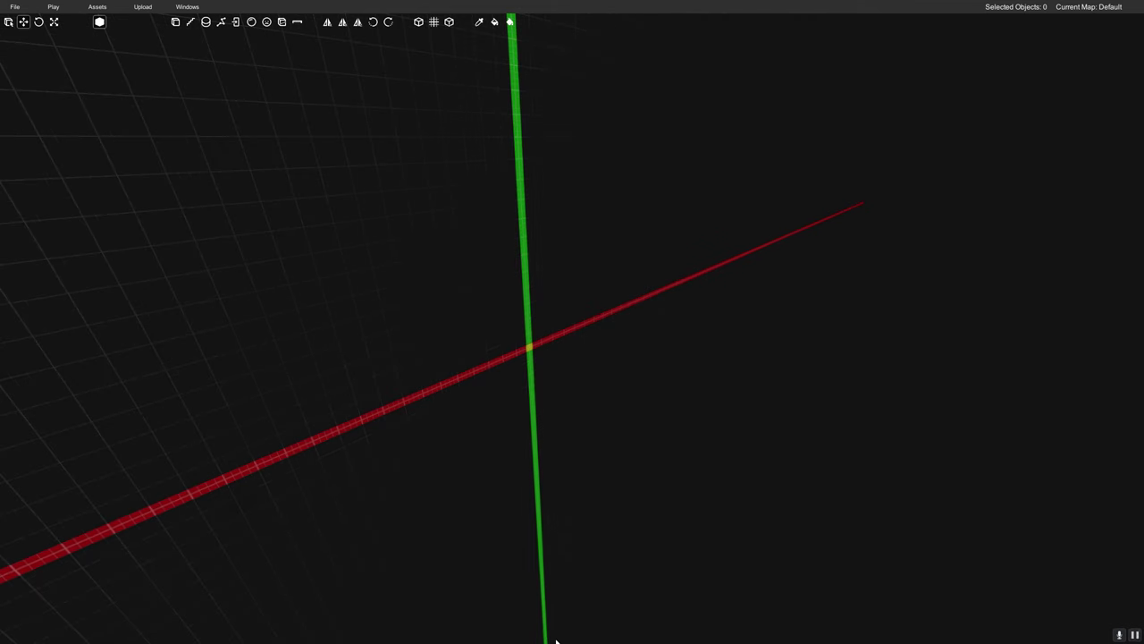
pyautogui.click(14, 7)
pyautogui.click(97, 120)
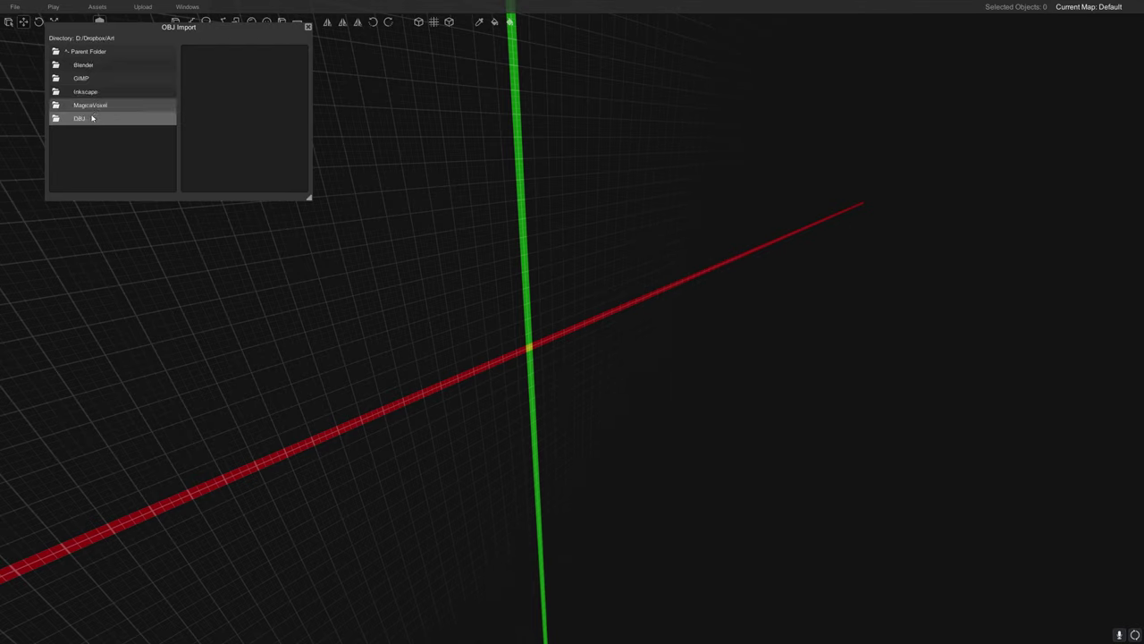
pyautogui.click(90, 118)
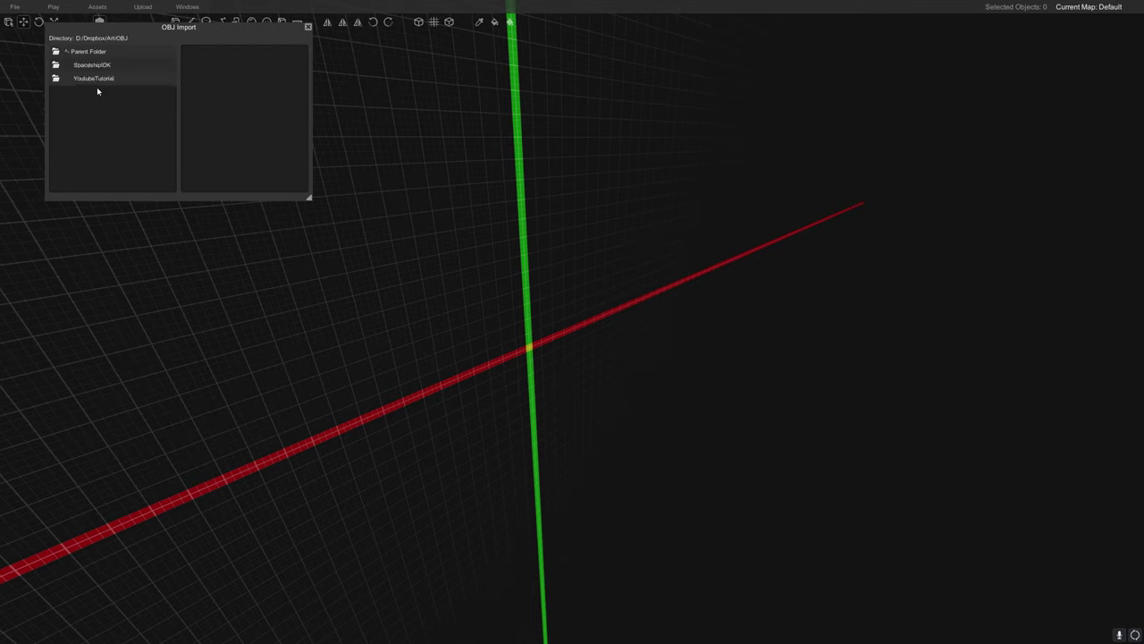
pyautogui.doubleClick(97, 78)
pyautogui.click(247, 72)
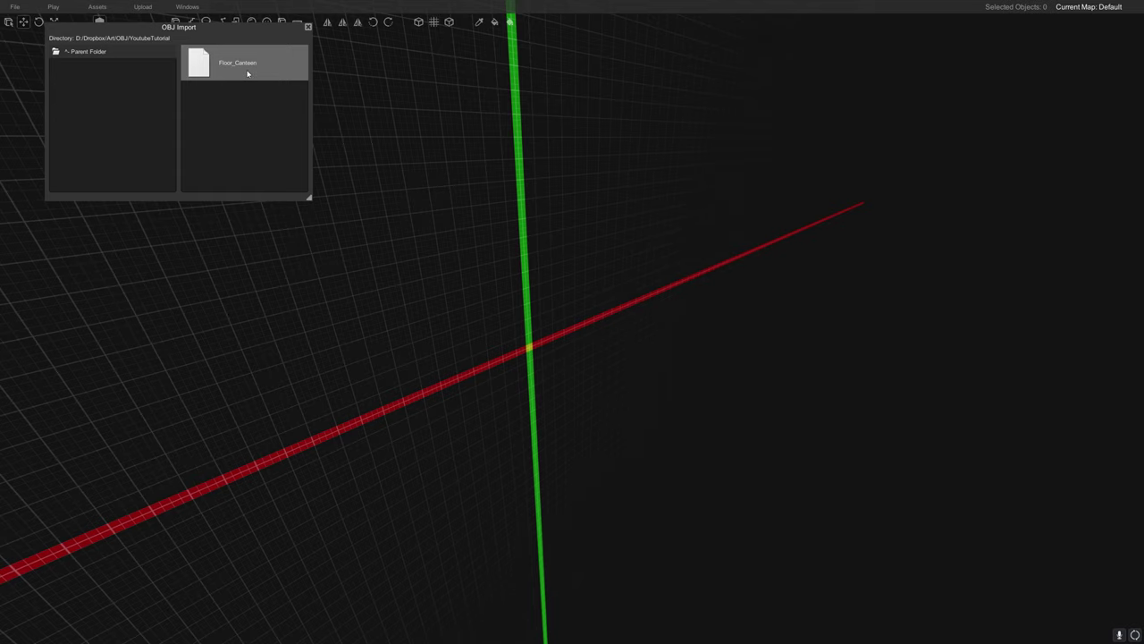
pyautogui.click(248, 73)
pyautogui.moveTo(544, 389); pyautogui.dragTo(524, 369, button='middle')
pyautogui.scroll(5, 523, 370)
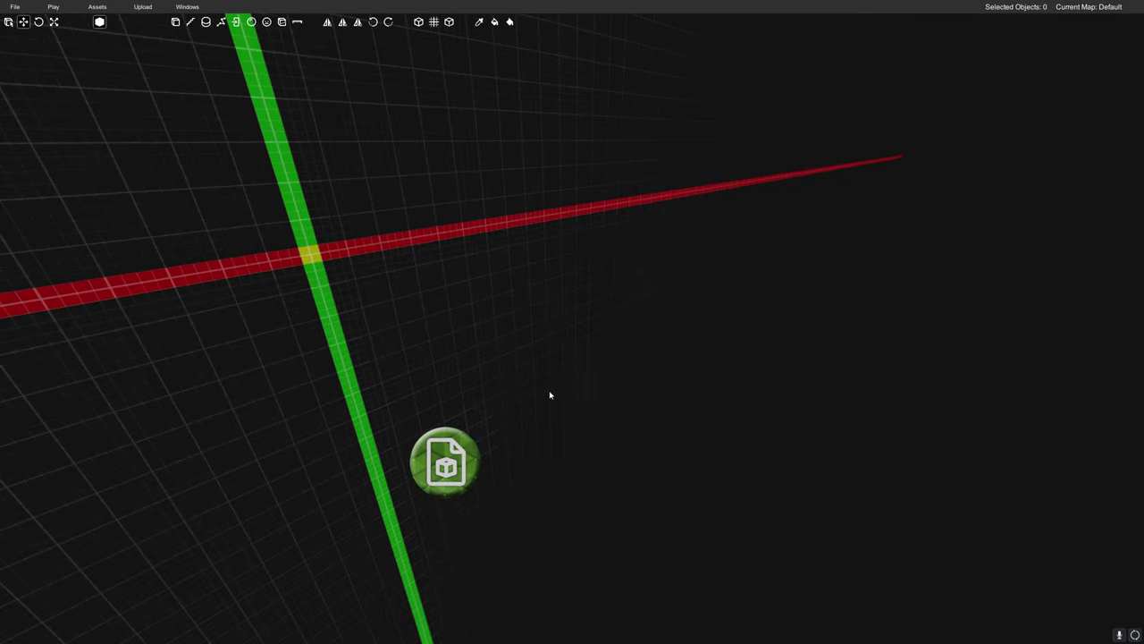
pyautogui.moveTo(505, 383); pyautogui.dragTo(478, 337, button='right')
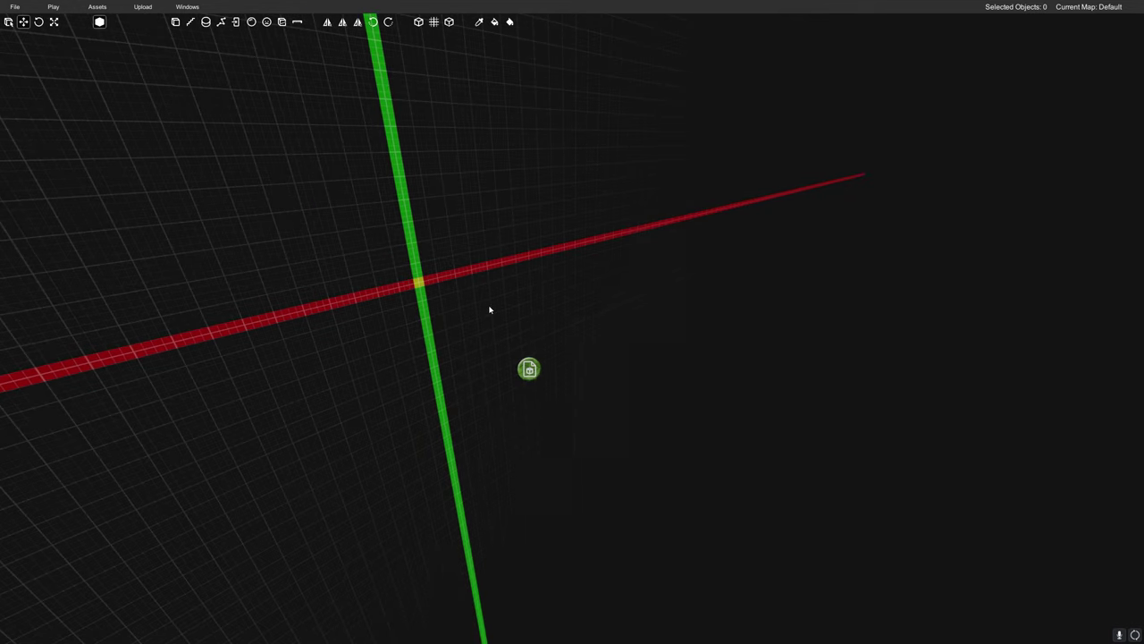
# - Return to Blender's Modeling workspace and select the entire Floor_Canteen mesh in Edit Mode with vertex selection
pyautogui.hotkey('alt', 'Tab')
pyautogui.hotkey('alt', 'Tab')
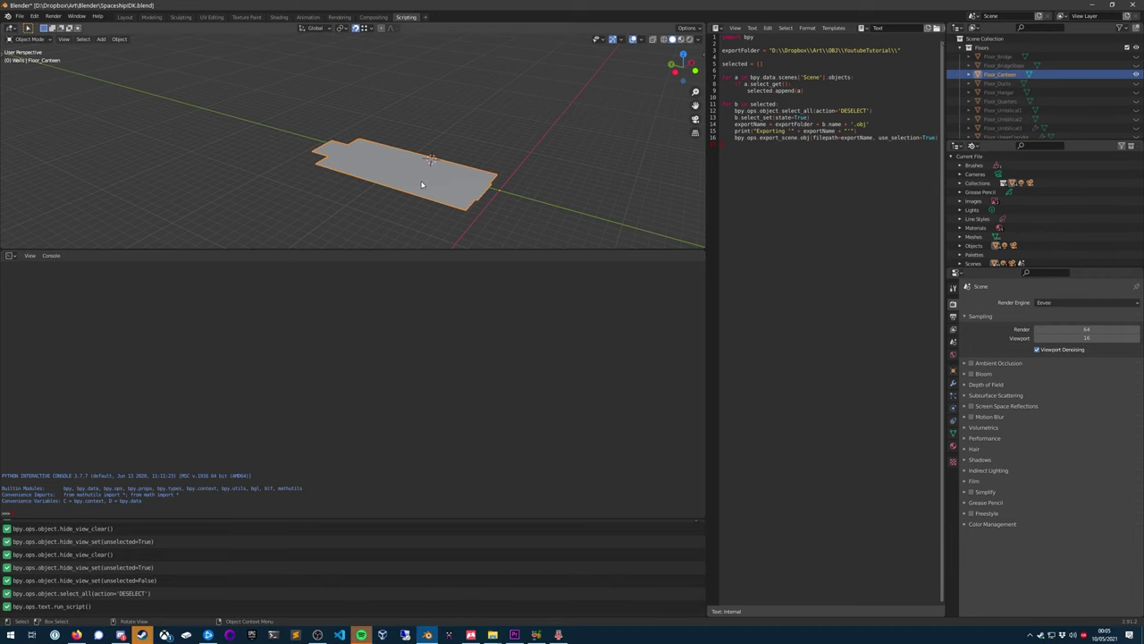
pyautogui.click(152, 17)
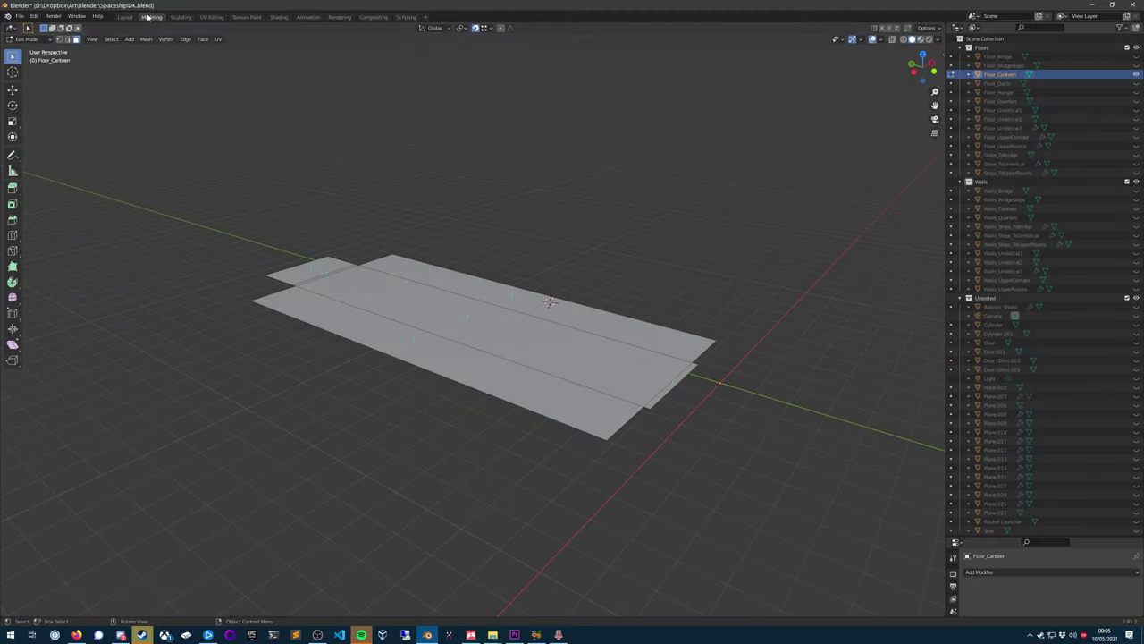
pyautogui.moveTo(452, 309); pyautogui.dragTo(447, 314, button='middle')
pyautogui.press('a')
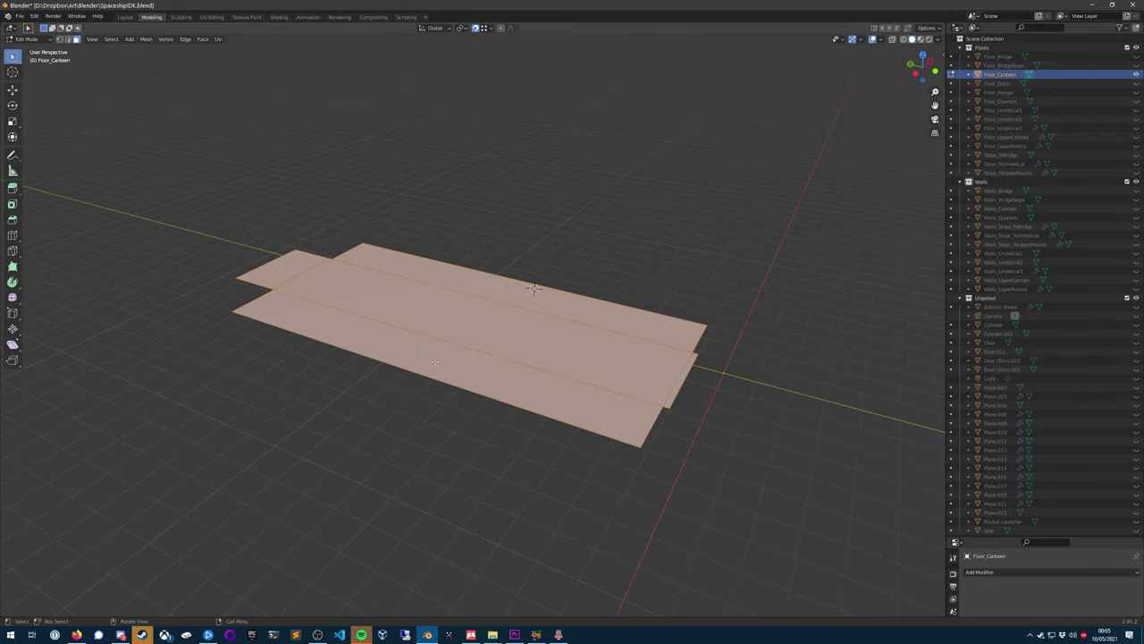
pyautogui.moveTo(430, 364); pyautogui.dragTo(414, 368, button='middle')
pyautogui.press('Tab')
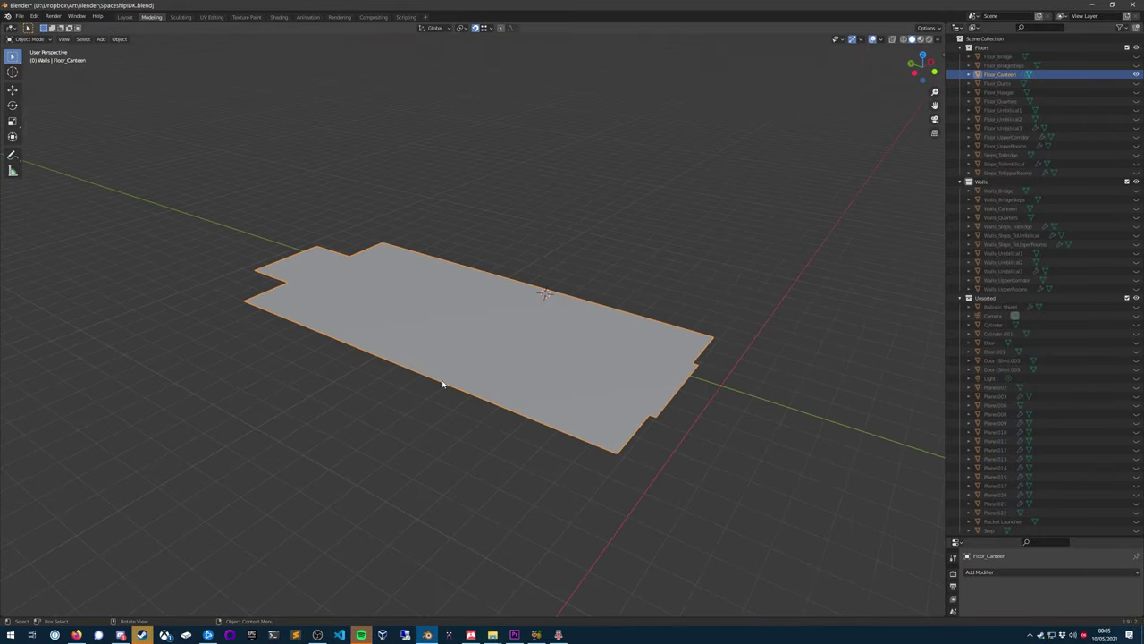
pyautogui.press('Tab')
pyautogui.press('1')
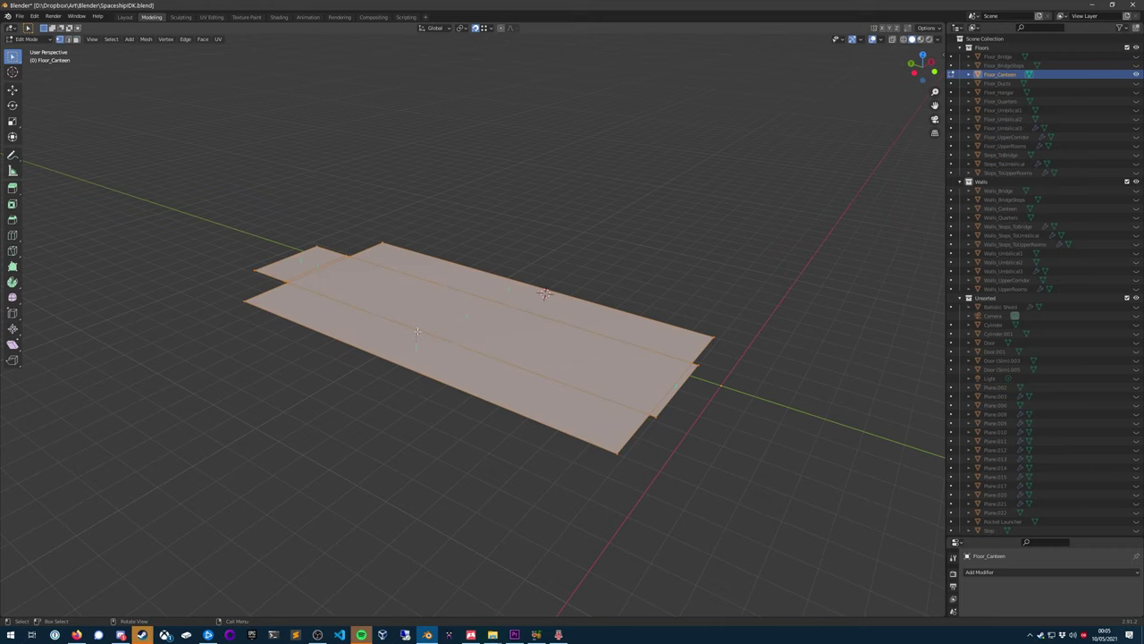
# - Extrude the whole canteen floor by -0.2 m along the global Z axis to give it thickness
pyautogui.moveTo(455, 211); pyautogui.dragTo(452, 203, button='middle')
pyautogui.press('e')
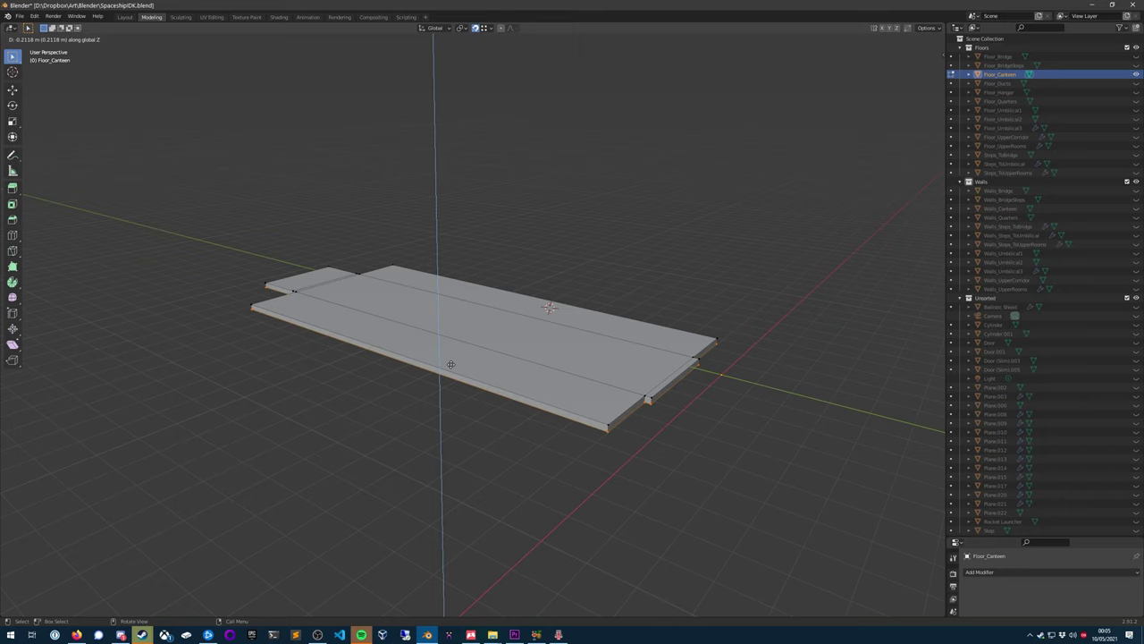
pyautogui.write('.')
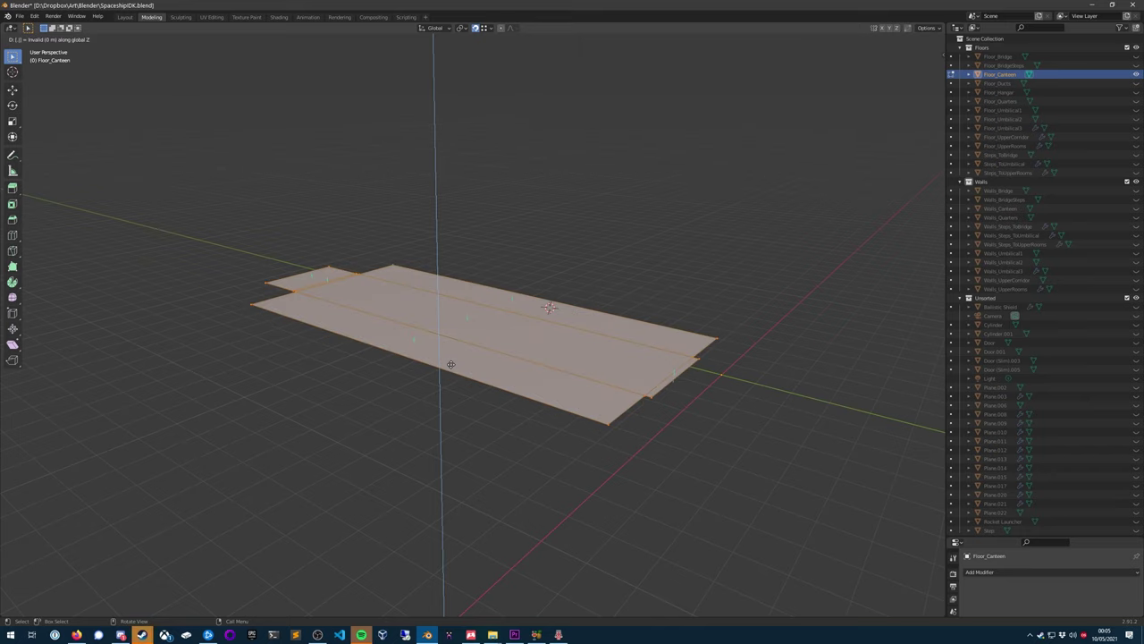
pyautogui.write('-0.1')
pyautogui.press('Return')
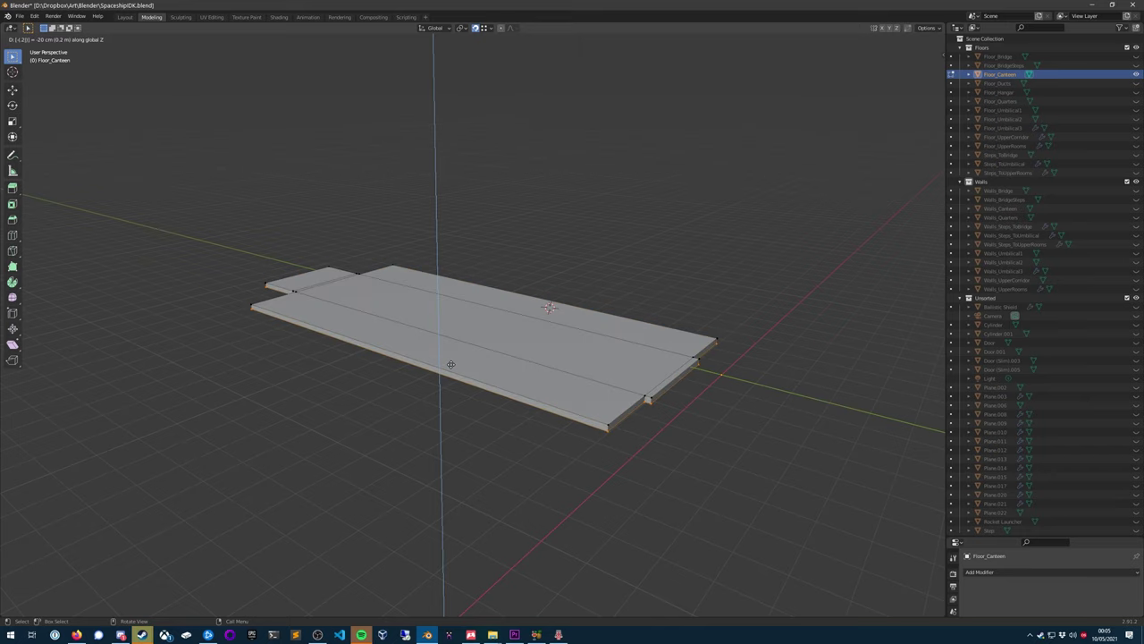
# - Delete the large underside faces of the extruded canteen floor, leaving its top and side faces
pyautogui.moveTo(482, 383); pyautogui.dragTo(476, 310, button='middle')
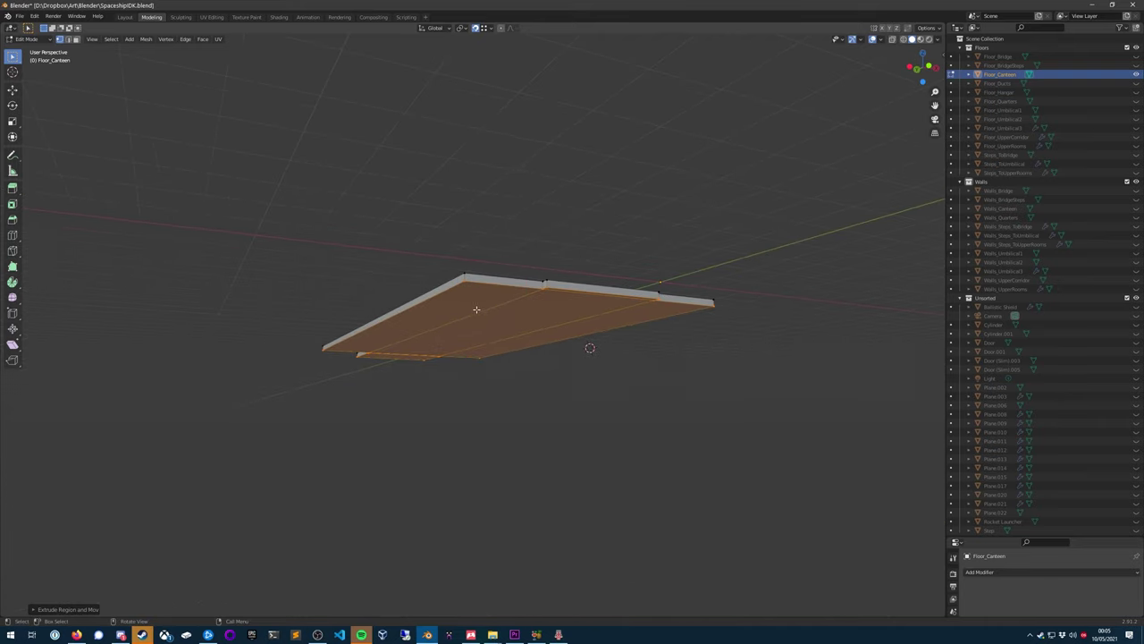
pyautogui.click(398, 278)
pyautogui.click(410, 337)
pyautogui.keyDown('shift'); pyautogui.click(424, 320); pyautogui.keyUp('shift')
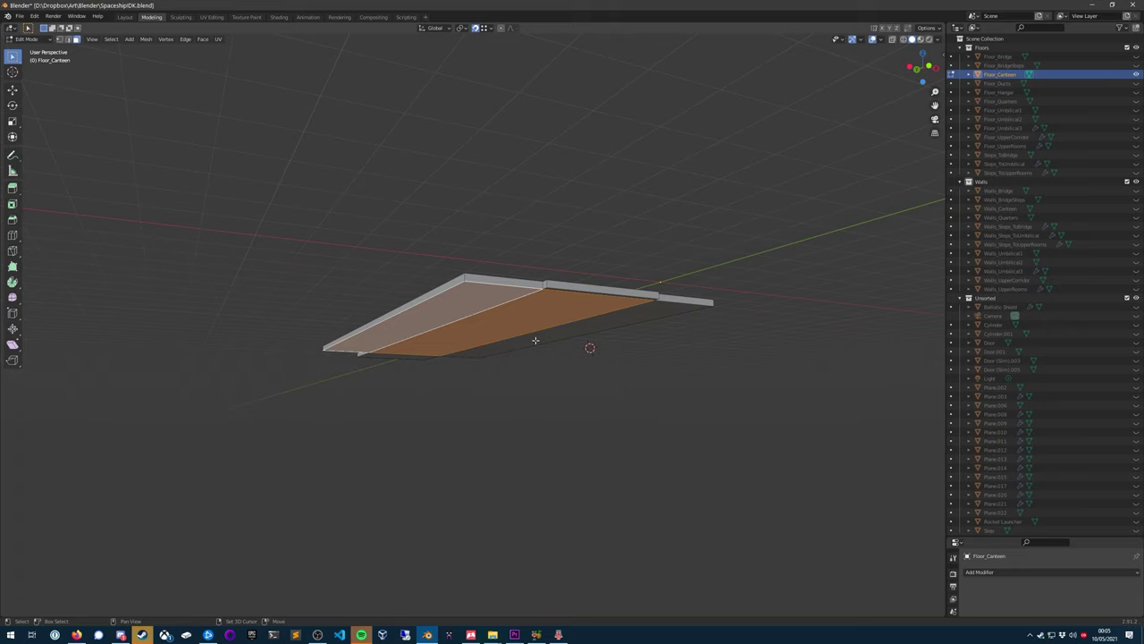
pyautogui.keyDown('shift'); pyautogui.click(536, 341); pyautogui.keyUp('shift')
pyautogui.press('x')
pyautogui.click(536, 340)
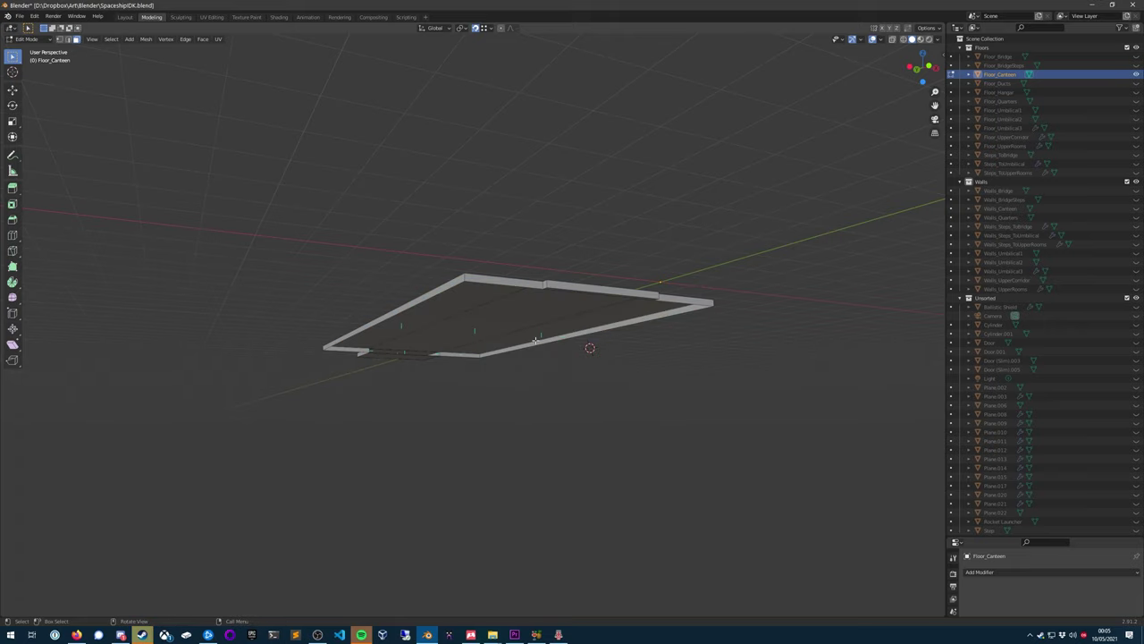
pyautogui.hotkey('ctrl', 'z')
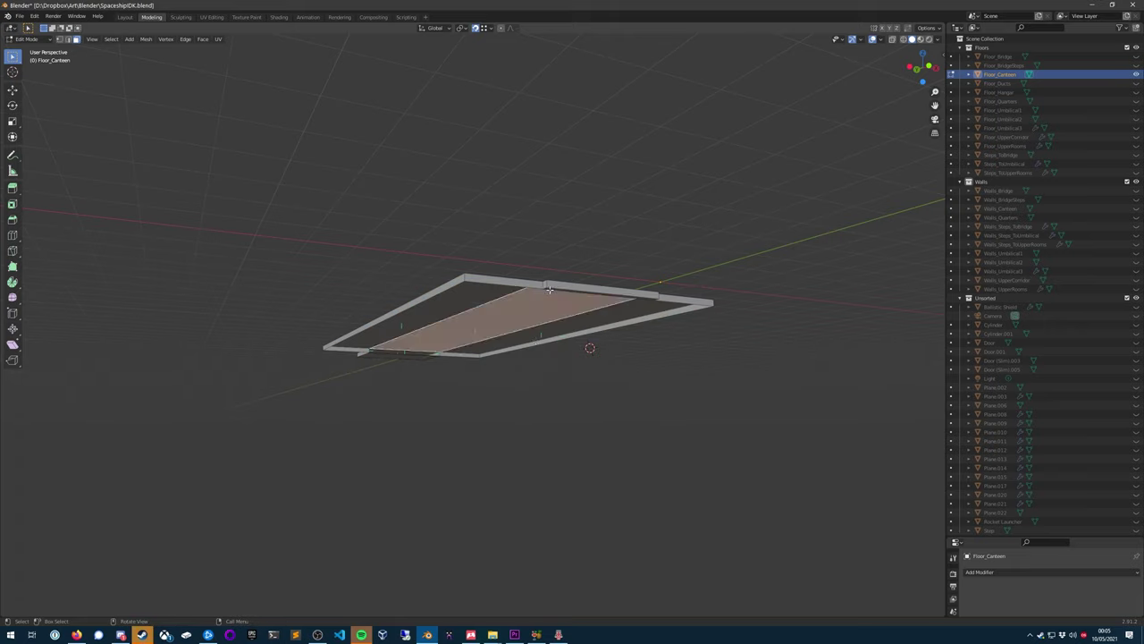
# - Delete the remaining narrow underside faces at the doorway end of the canteen floor
pyautogui.hotkey('alt', 'a')
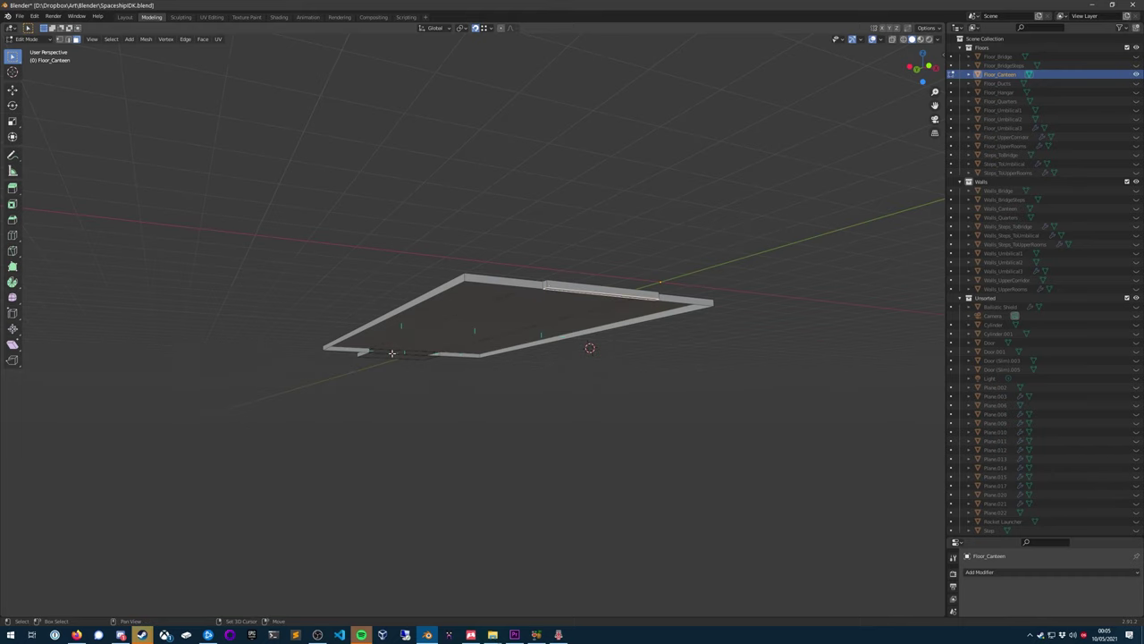
pyautogui.moveTo(391, 352); pyautogui.dragTo(357, 327, button='middle')
pyautogui.press('x')
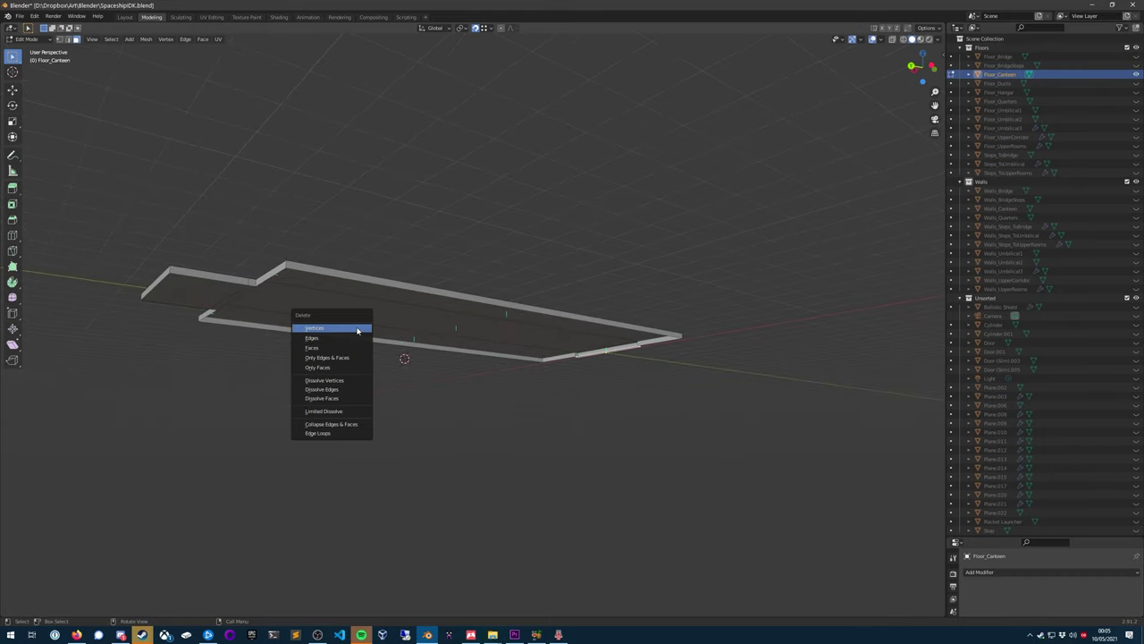
pyautogui.click(357, 328)
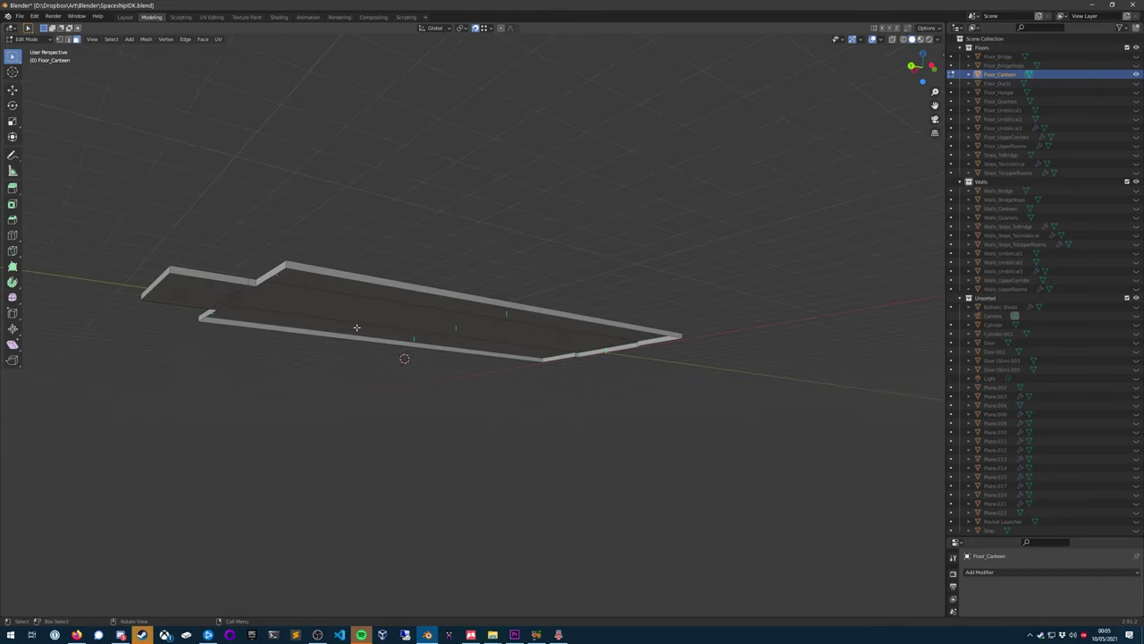
pyautogui.hotkey('ctrl', 'z')
pyautogui.moveTo(456, 241); pyautogui.dragTo(333, 295, button='middle')
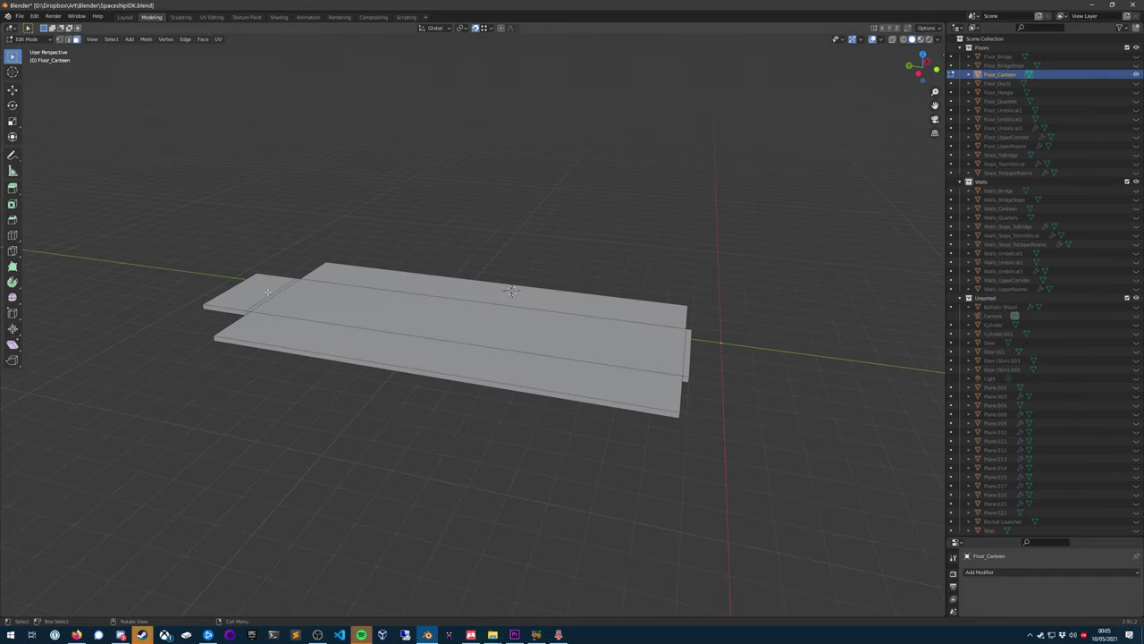
# - Select all top faces of the canteen floor with Circle Select and flip their normals
pyautogui.press('c')
pyautogui.moveTo(268, 292)
pyautogui.mouseDown()
pyautogui.moveTo(536, 299)
pyautogui.moveTo(414, 344)
pyautogui.mouseUp()
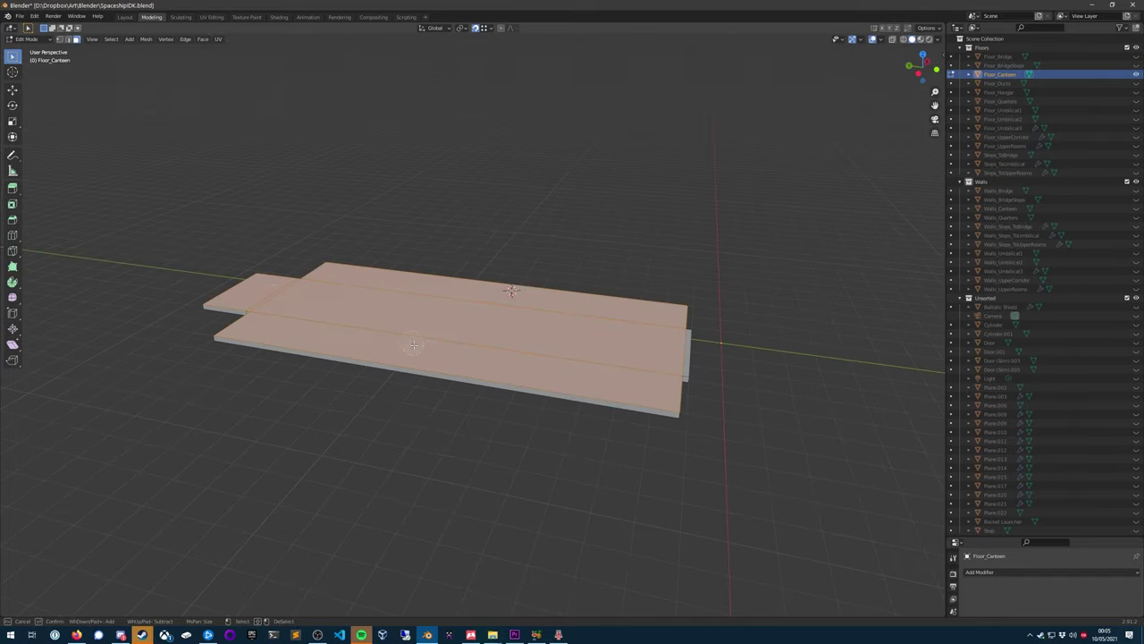
pyautogui.click(687, 346)
pyautogui.rightClick(591, 332)
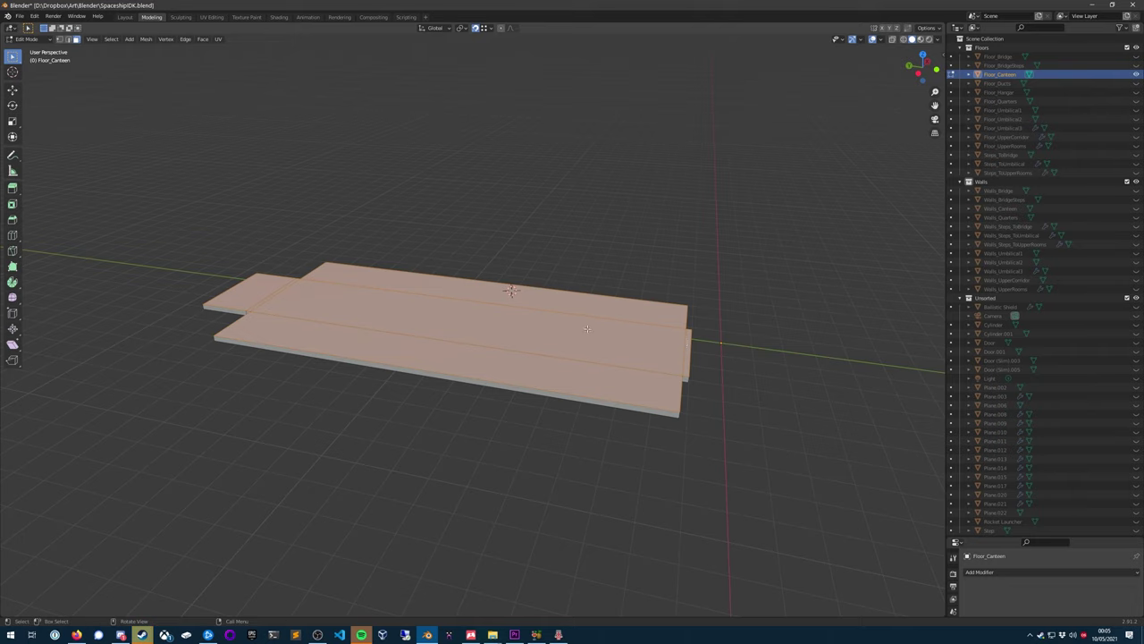
pyautogui.hotkey('alt', 'n')
pyautogui.click(581, 308)
pyautogui.moveTo(581, 307); pyautogui.dragTo(542, 285, button='middle')
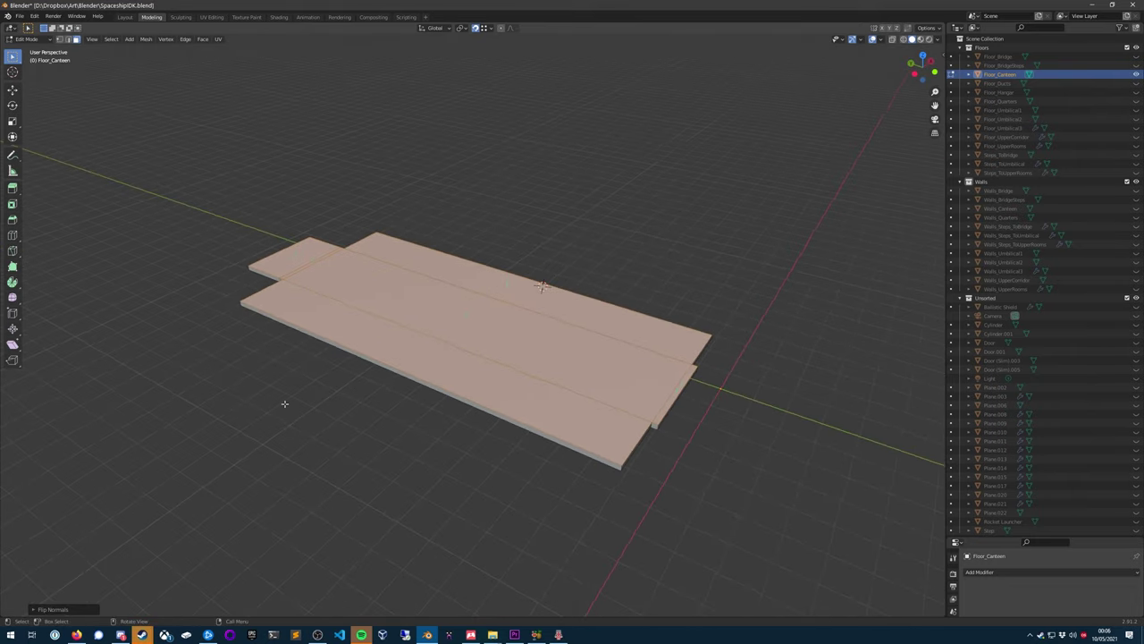
# - Return Floor_Canteen to Object Mode, keep it selected, and run the OBJ export script in the Scripting workspace
pyautogui.press('Tab')
pyautogui.click(326, 416)
pyautogui.click(371, 291)
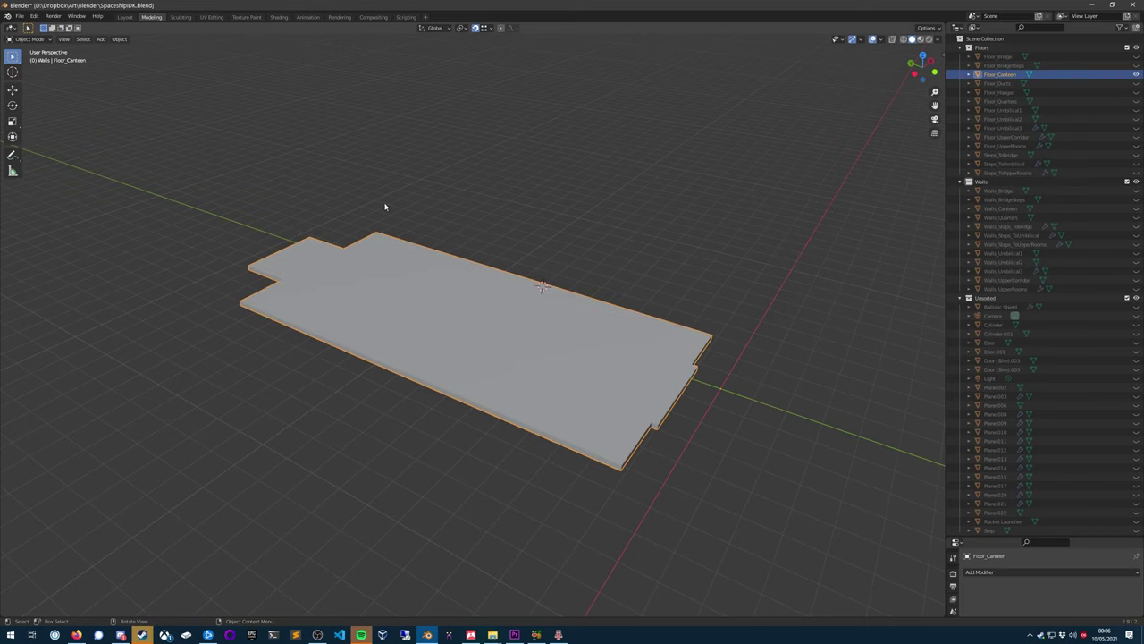
pyautogui.click(405, 17)
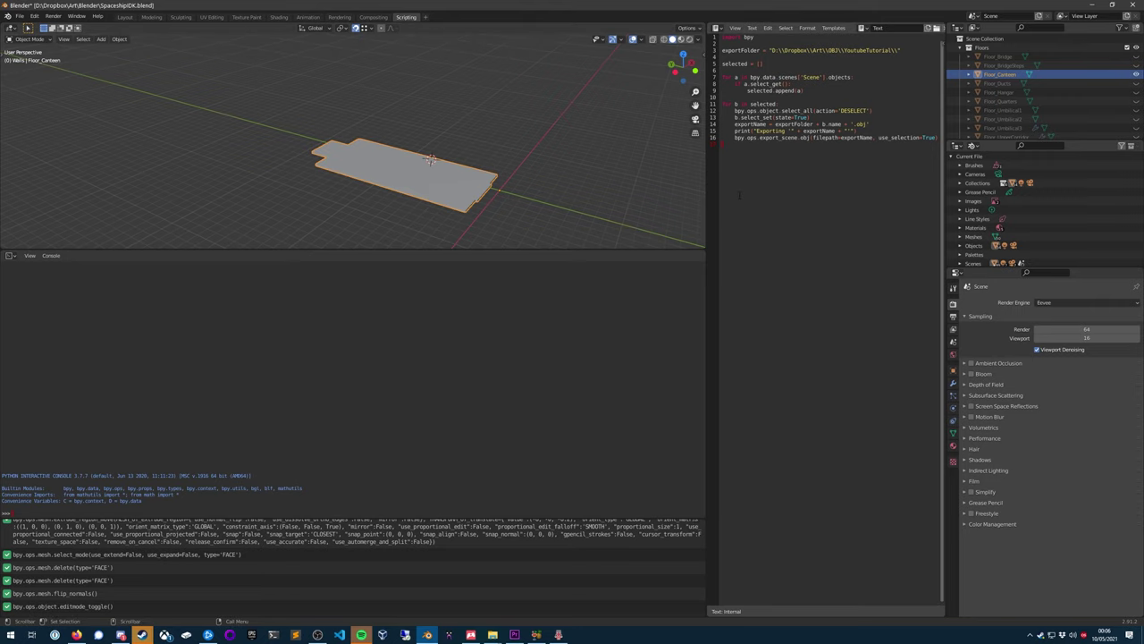
pyautogui.hotkey('alt', 'p')
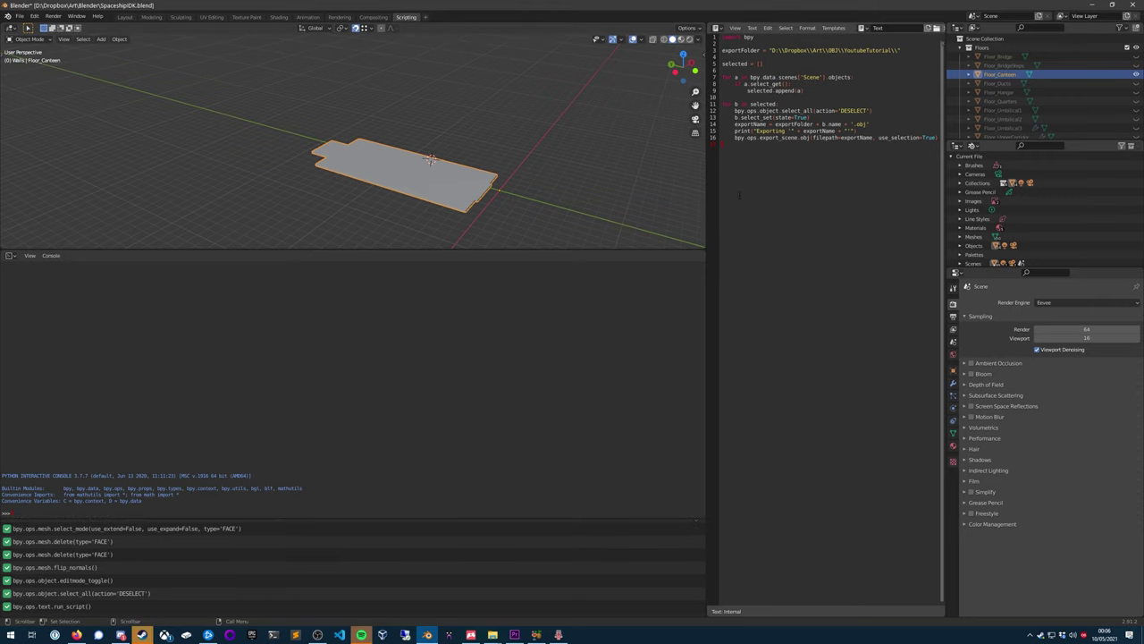
# - Switch to the map editor and reload the imported Floor_Canteen model from its OBJ file
pyautogui.hotkey('alt', 'Tab')
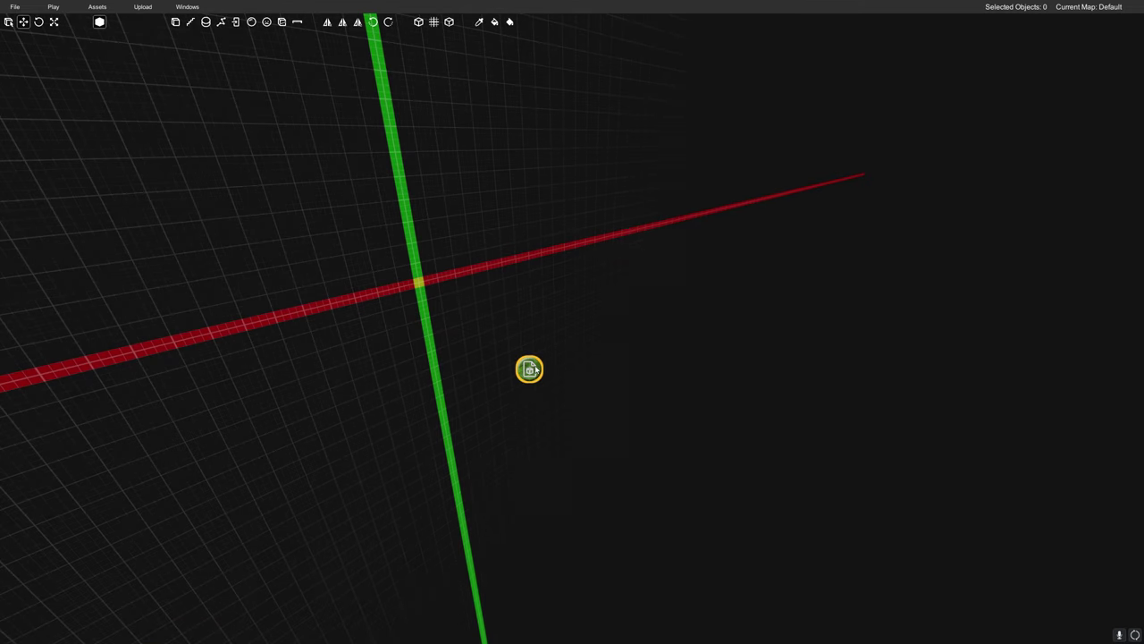
pyautogui.click(532, 369)
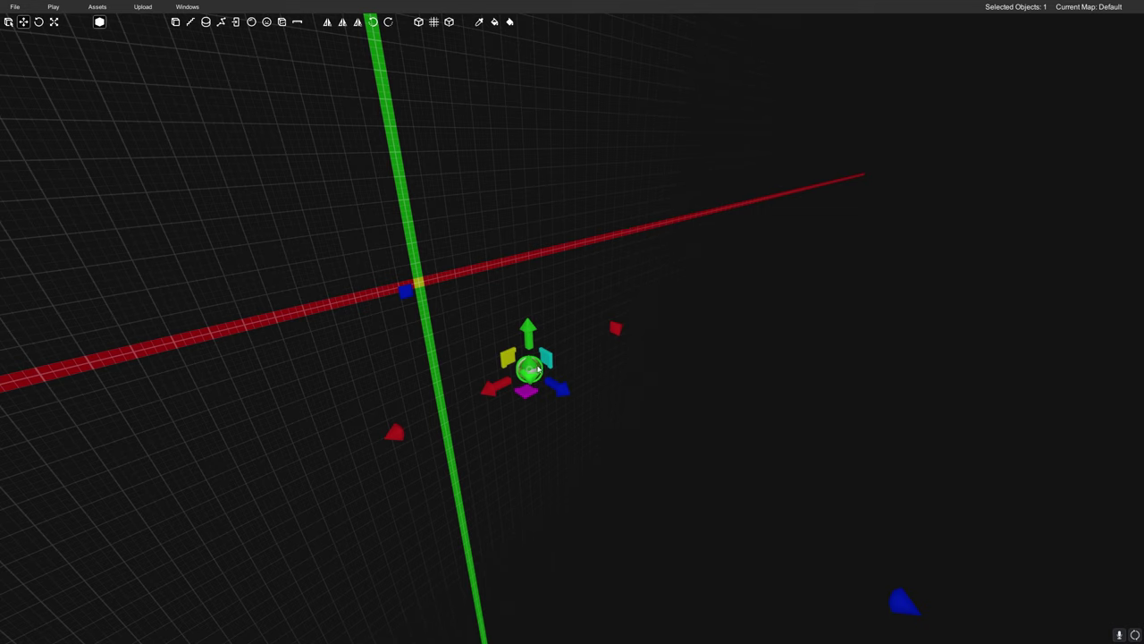
pyautogui.doubleClick(539, 367)
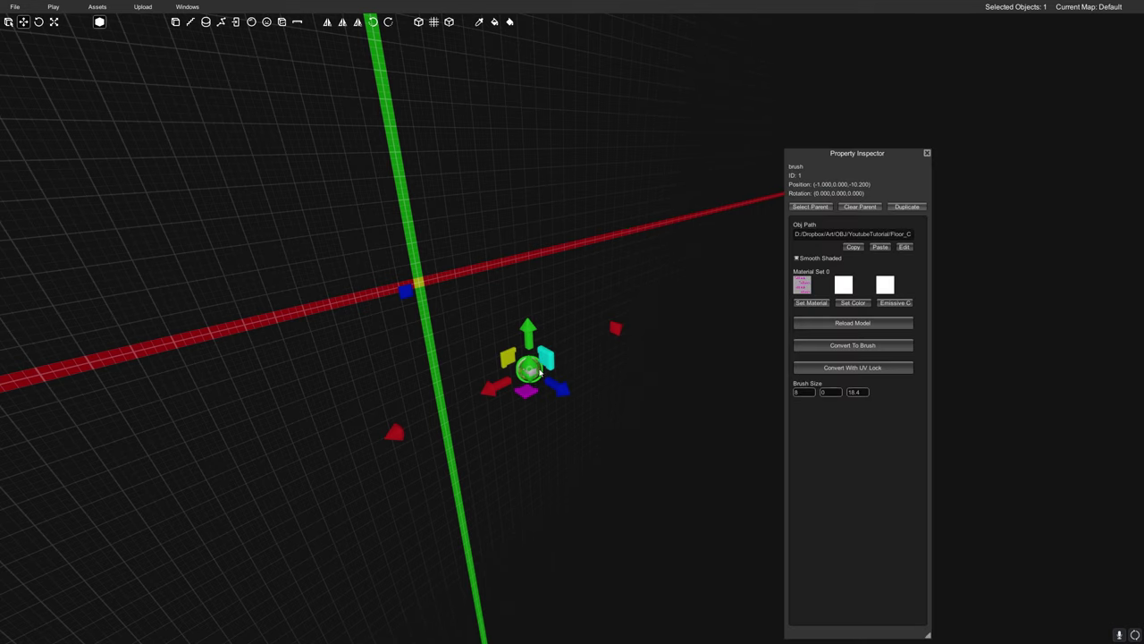
pyautogui.click(851, 321)
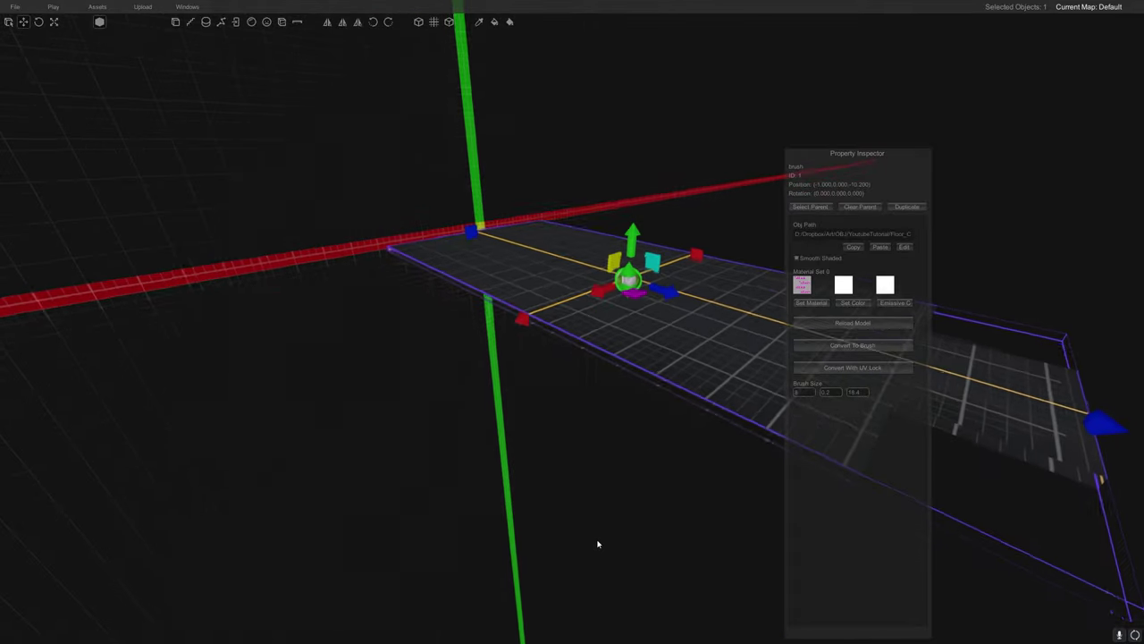
# - Inspect the reloaded floor's top and side faces, then convert the model to a brush
pyautogui.moveTo(597, 544)
pyautogui.mouseDown(button='right')
pyautogui.moveTo(587, 545)
pyautogui.moveTo(609, 511)
pyautogui.moveTo(596, 498)
pyautogui.mouseUp(button='right')
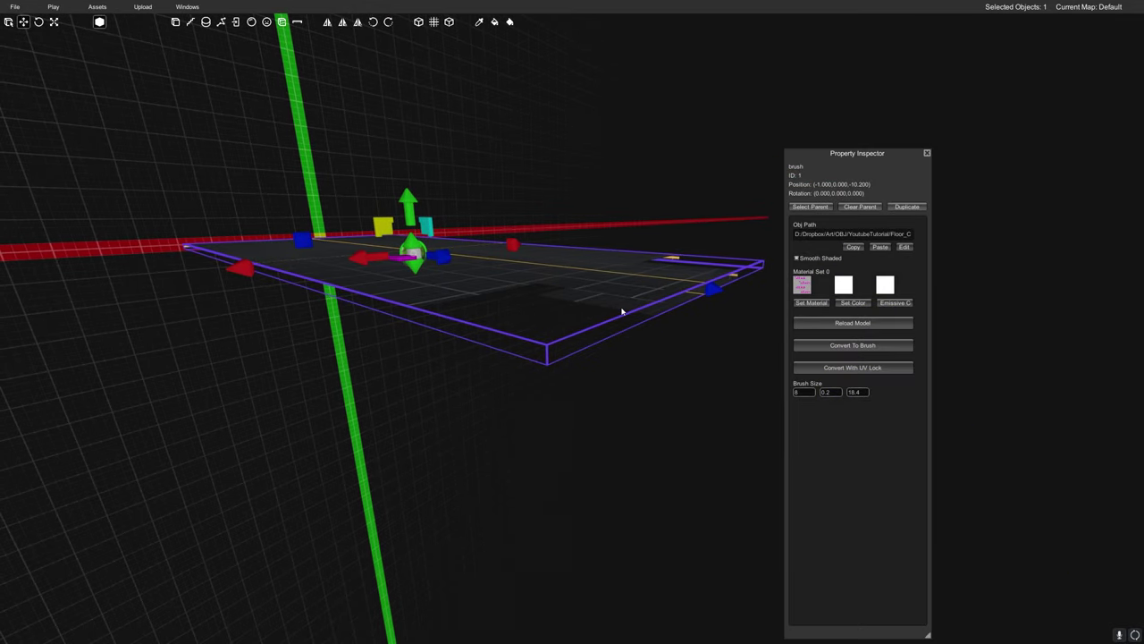
pyautogui.moveTo(498, 301); pyautogui.dragTo(390, 438, button='right')
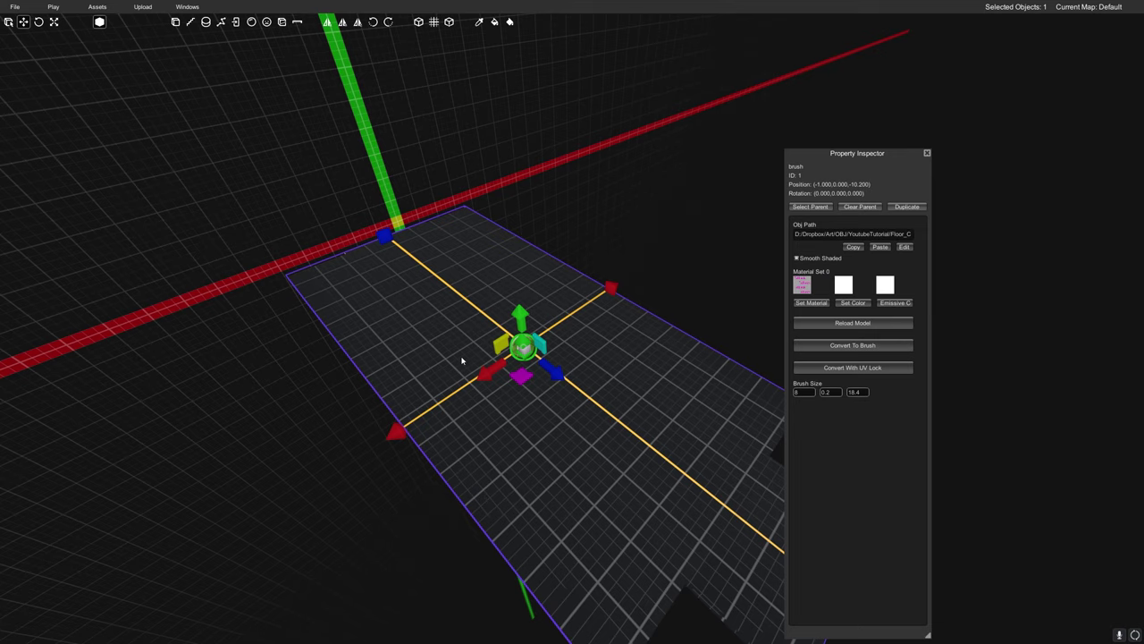
pyautogui.moveTo(482, 288); pyautogui.dragTo(579, 331, button='middle')
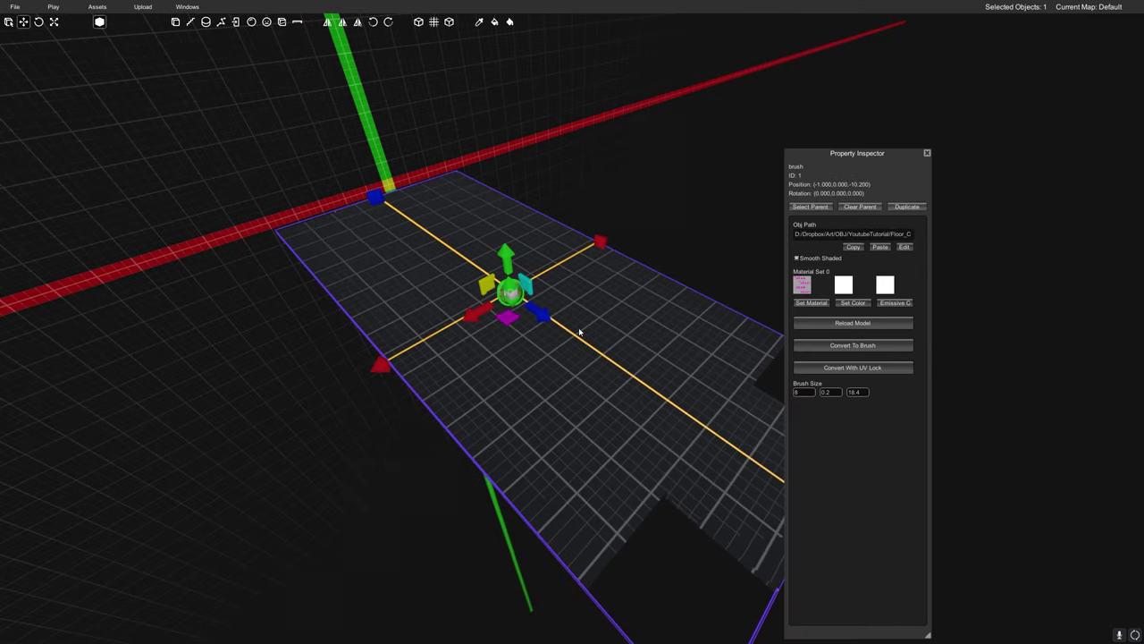
pyautogui.moveTo(579, 333); pyautogui.dragTo(571, 330, button='right')
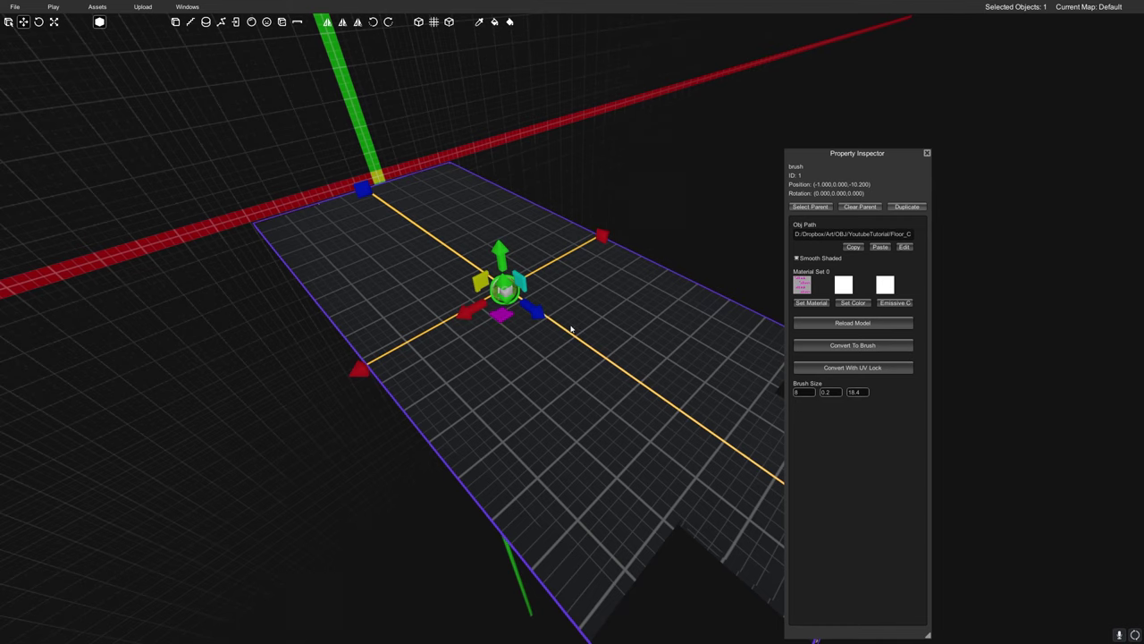
pyautogui.click(852, 346)
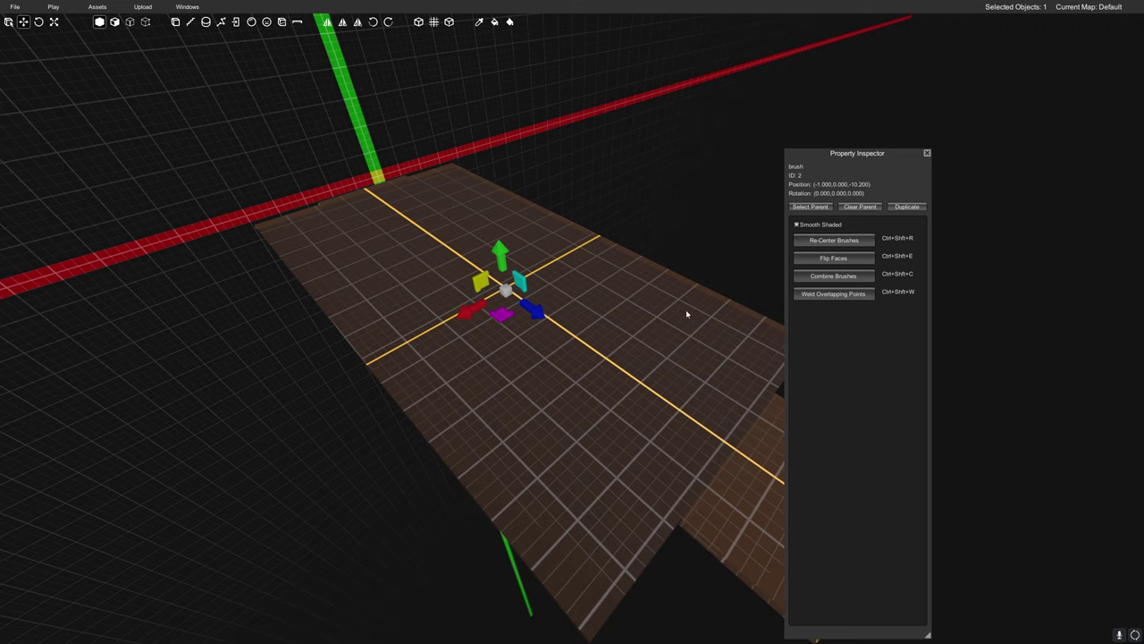
# - Open the Material Browser and add PanelCrossBar_GenFull from the SciFi folder to the map's materials
pyautogui.click(97, 6)
pyautogui.click(121, 48)
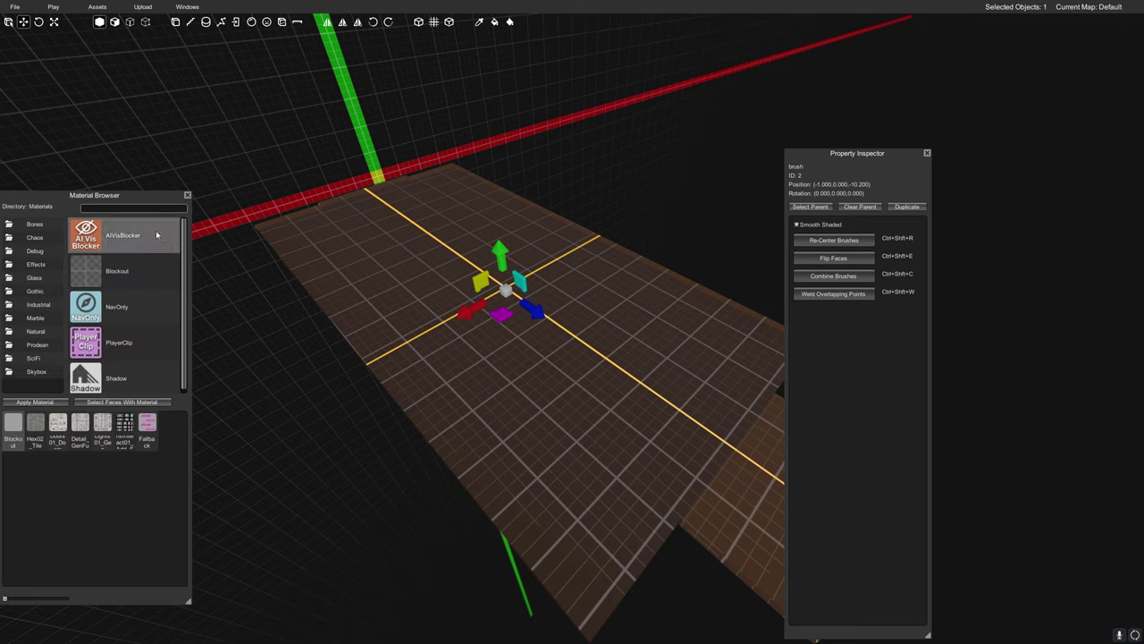
pyautogui.moveTo(128, 194); pyautogui.dragTo(195, 218)
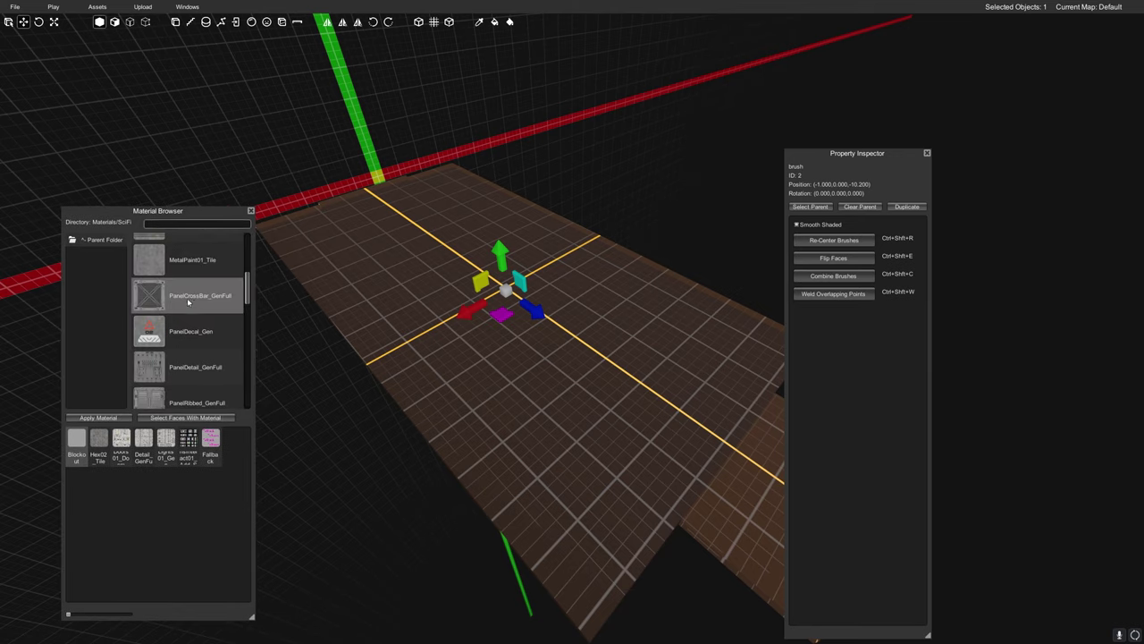
pyautogui.click(187, 295)
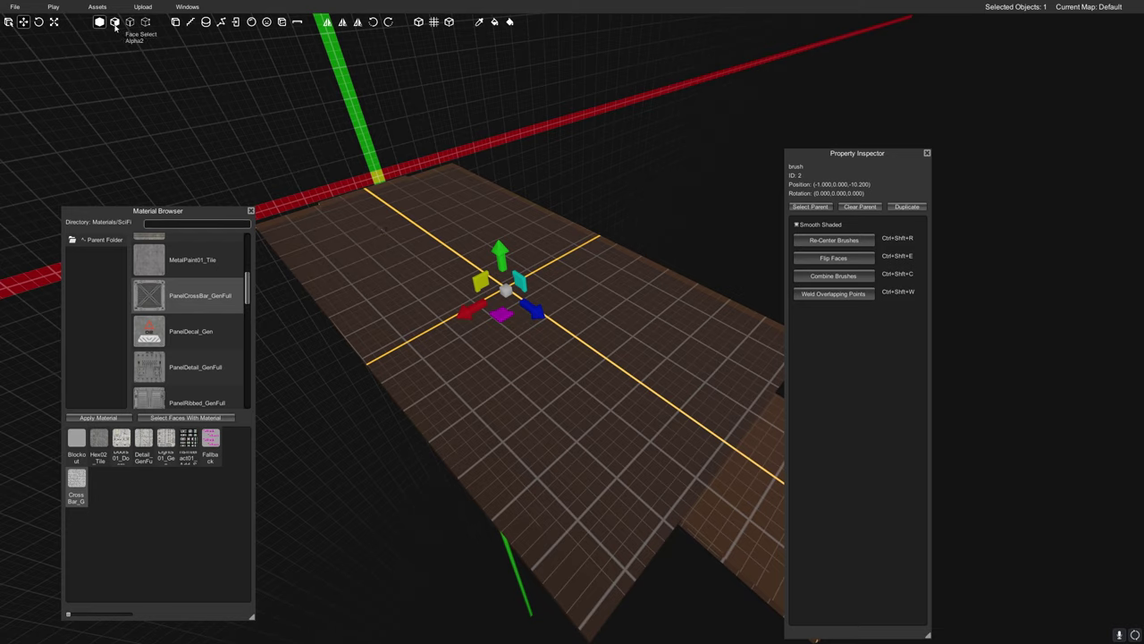
# - Select the central top strip of the floor in face selection mode and apply PanelCrossBar_GenFull to it
pyautogui.click(114, 23)
pyautogui.click(464, 195)
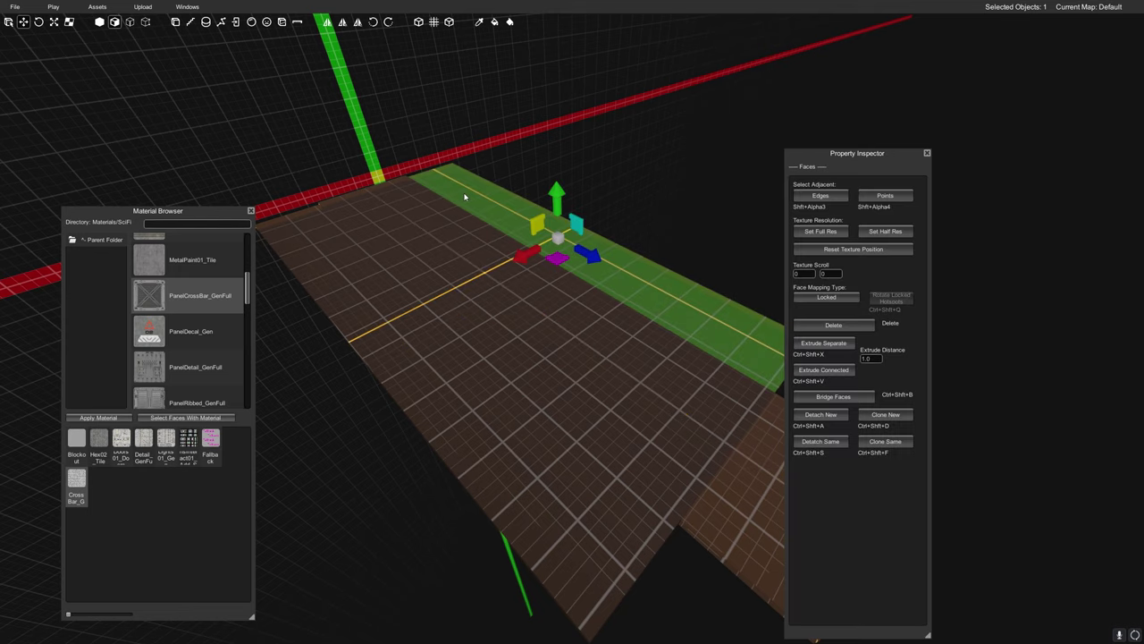
pyautogui.click(373, 298)
pyautogui.keyDown('shift'); pyautogui.click(441, 247); pyautogui.keyUp('shift')
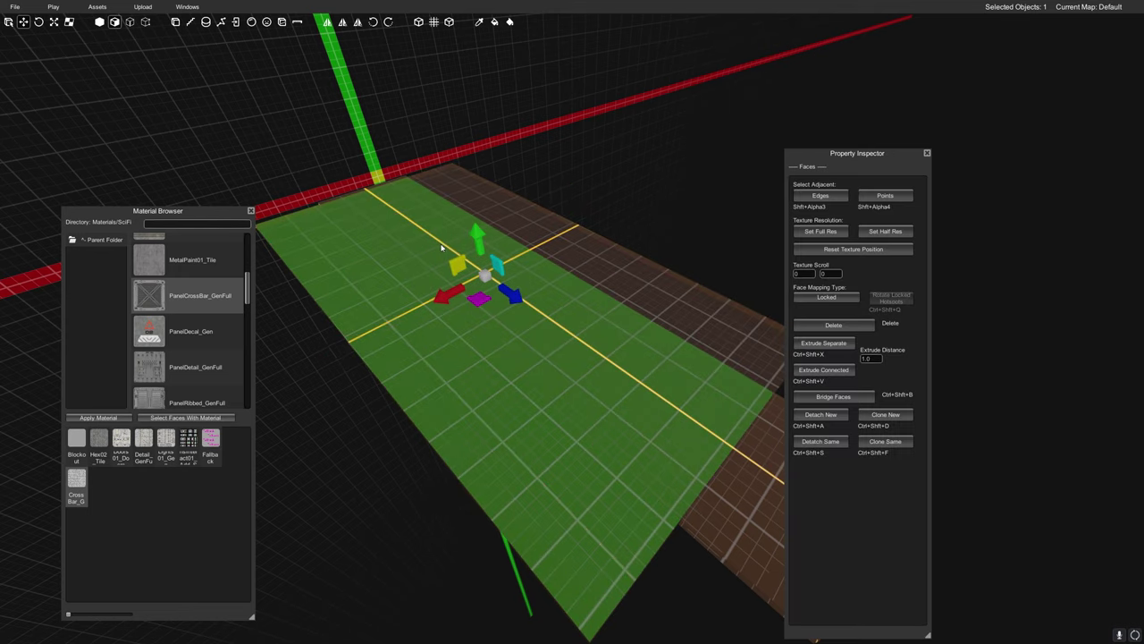
pyautogui.keyDown('shift'); pyautogui.click(505, 205); pyautogui.keyUp('shift')
pyautogui.click(445, 270)
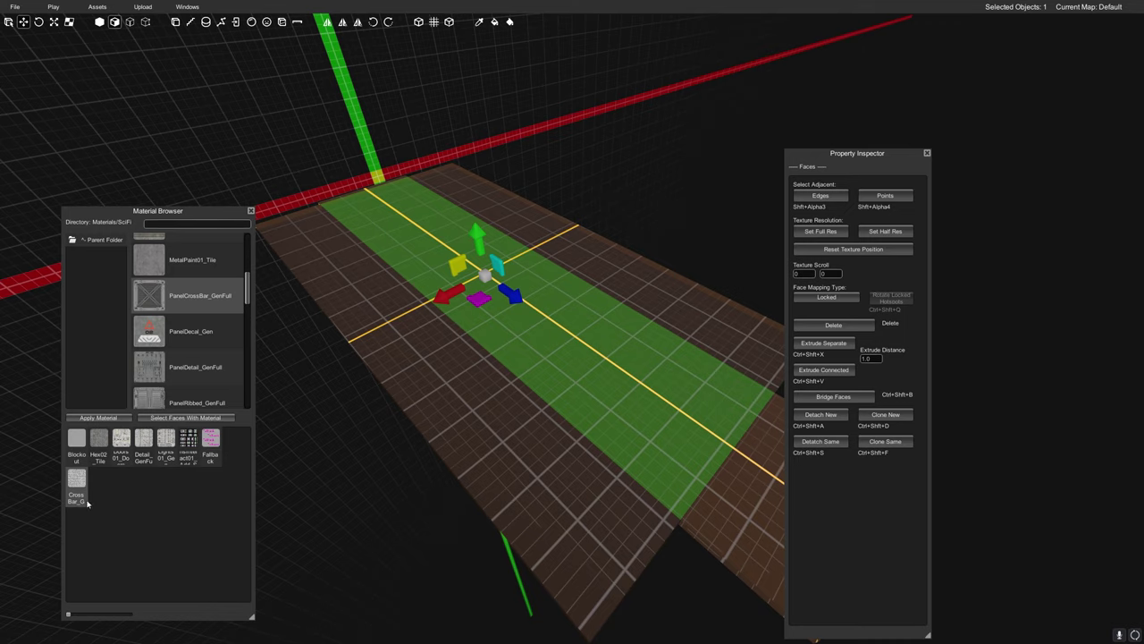
pyautogui.click(98, 418)
# - Reselect the central strip, enlarge the material thumbnails, and set the strip's face mapping type to World
pyautogui.click(688, 295)
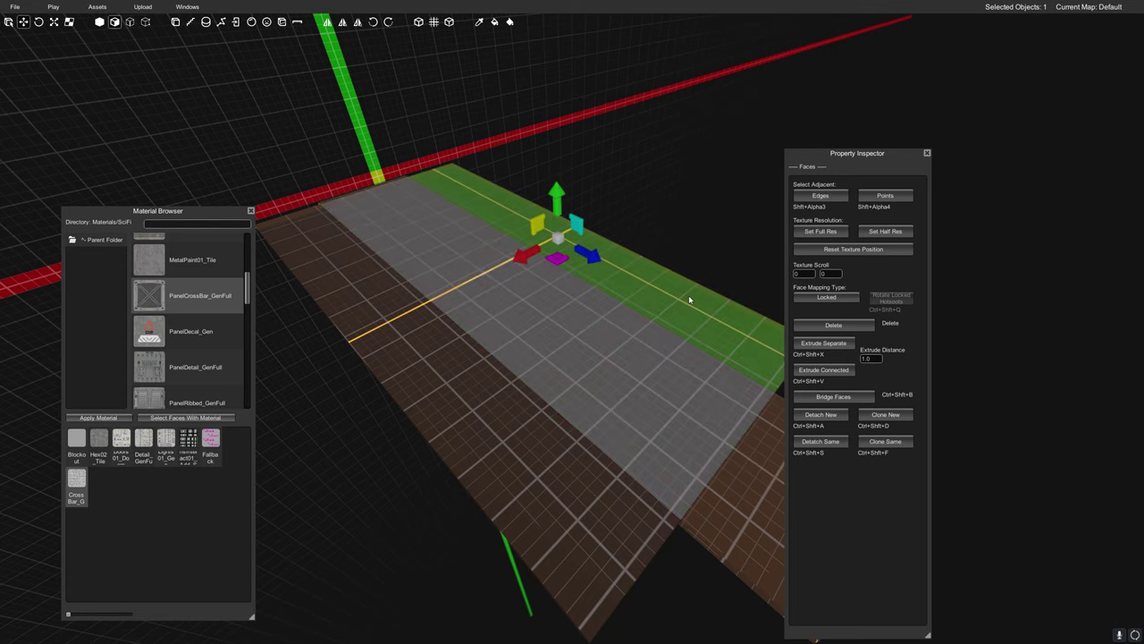
pyautogui.click(582, 346)
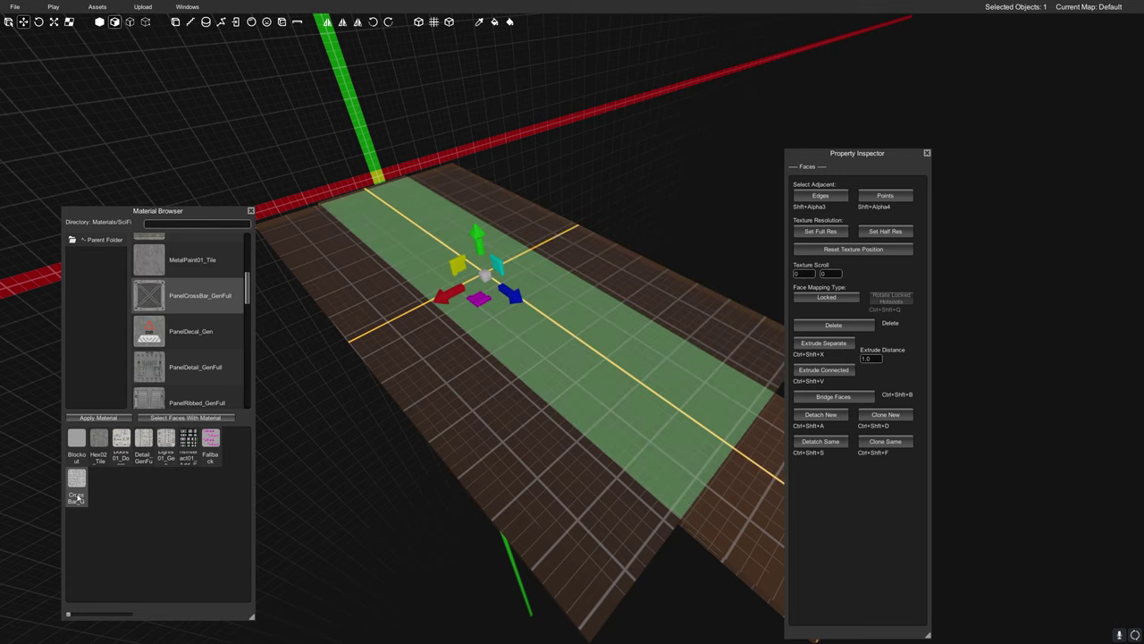
pyautogui.moveTo(68, 614); pyautogui.dragTo(82, 614)
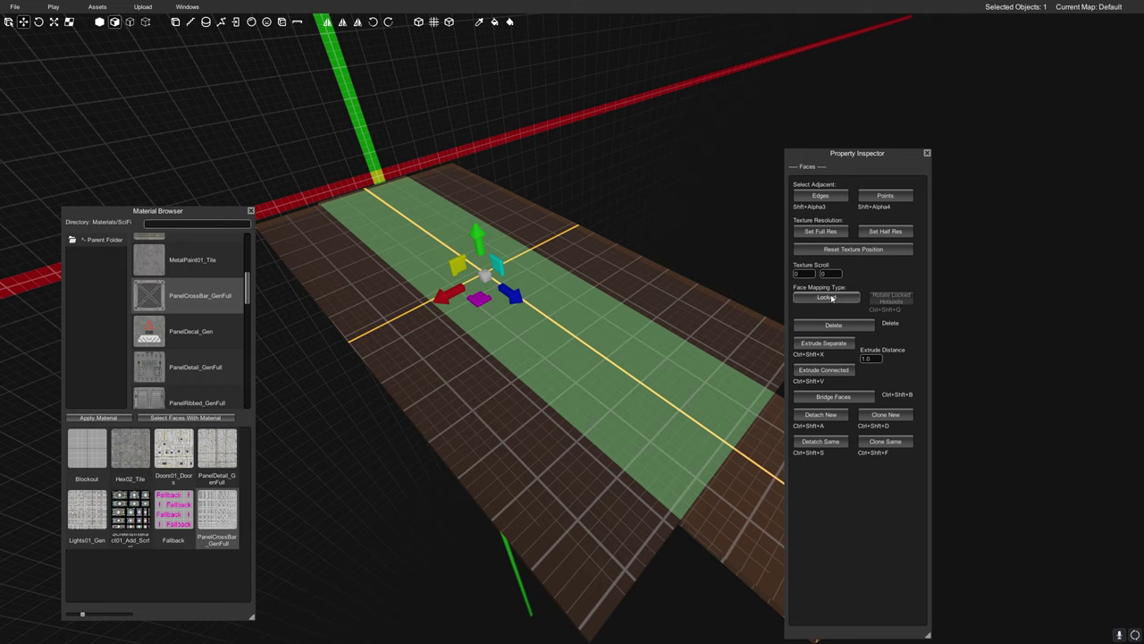
pyautogui.moveTo(869, 154); pyautogui.dragTo(962, 106)
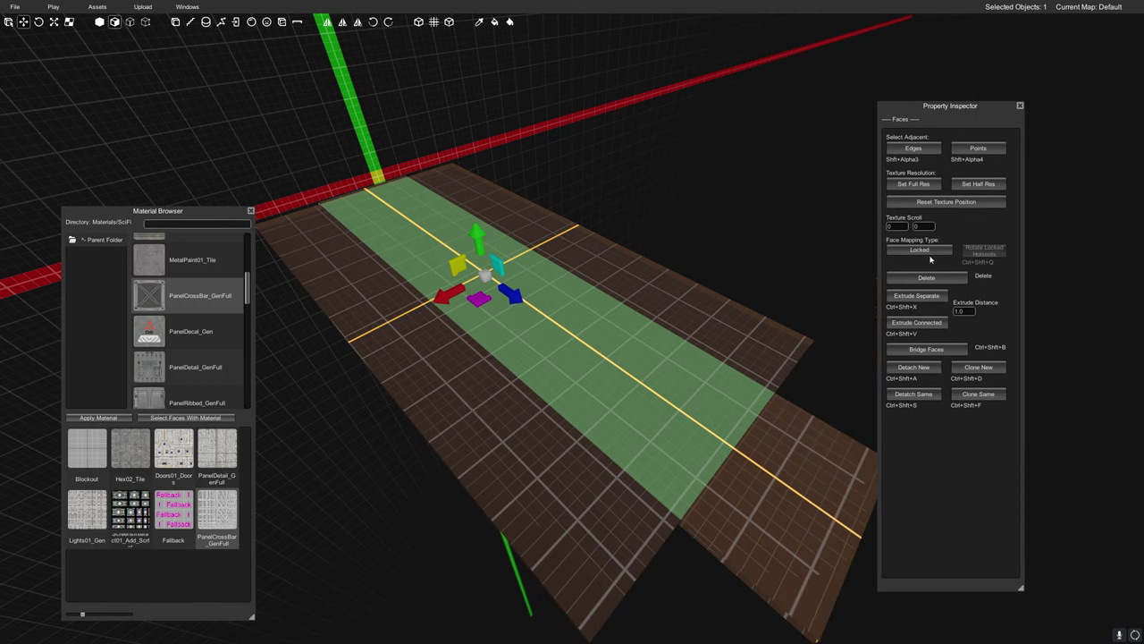
pyautogui.click(915, 251)
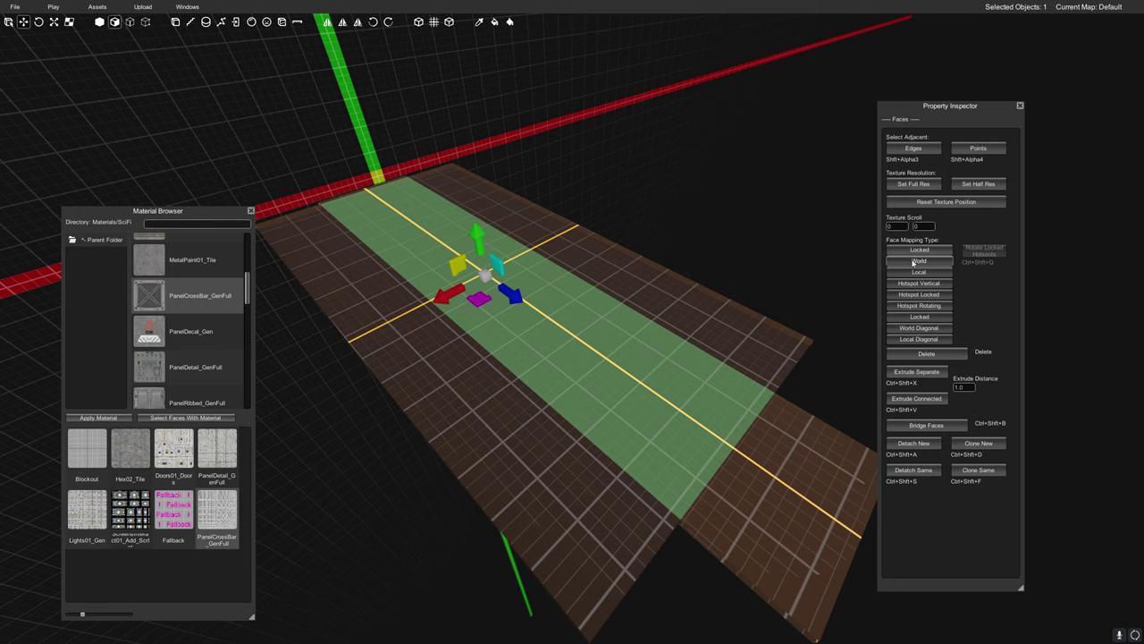
pyautogui.click(913, 261)
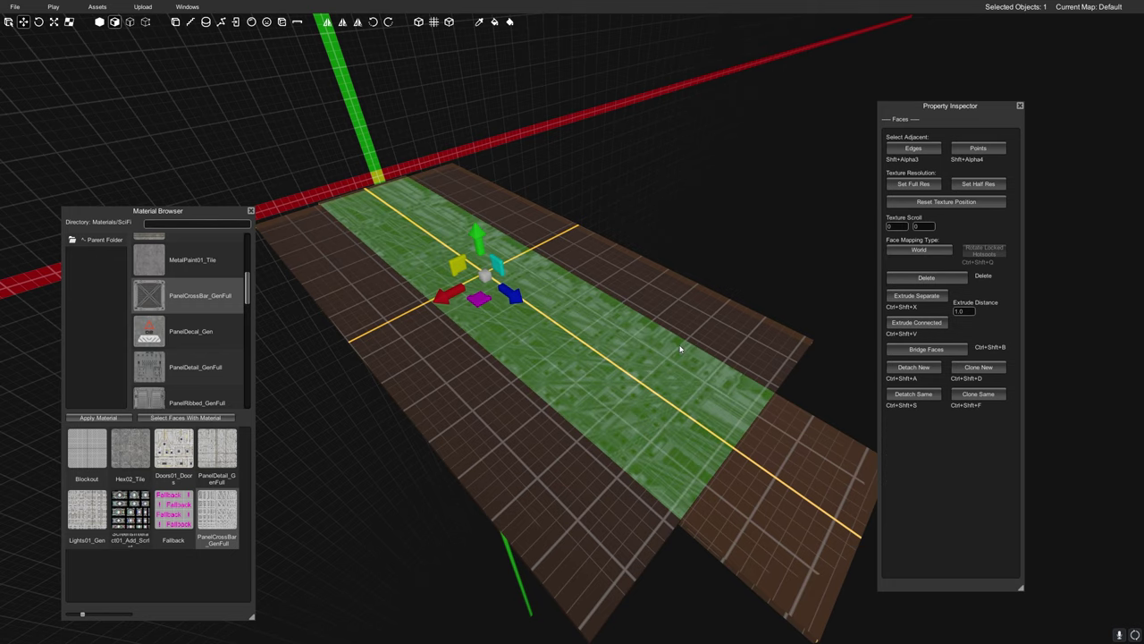
pyautogui.moveTo(680, 349); pyautogui.dragTo(611, 360, button='right')
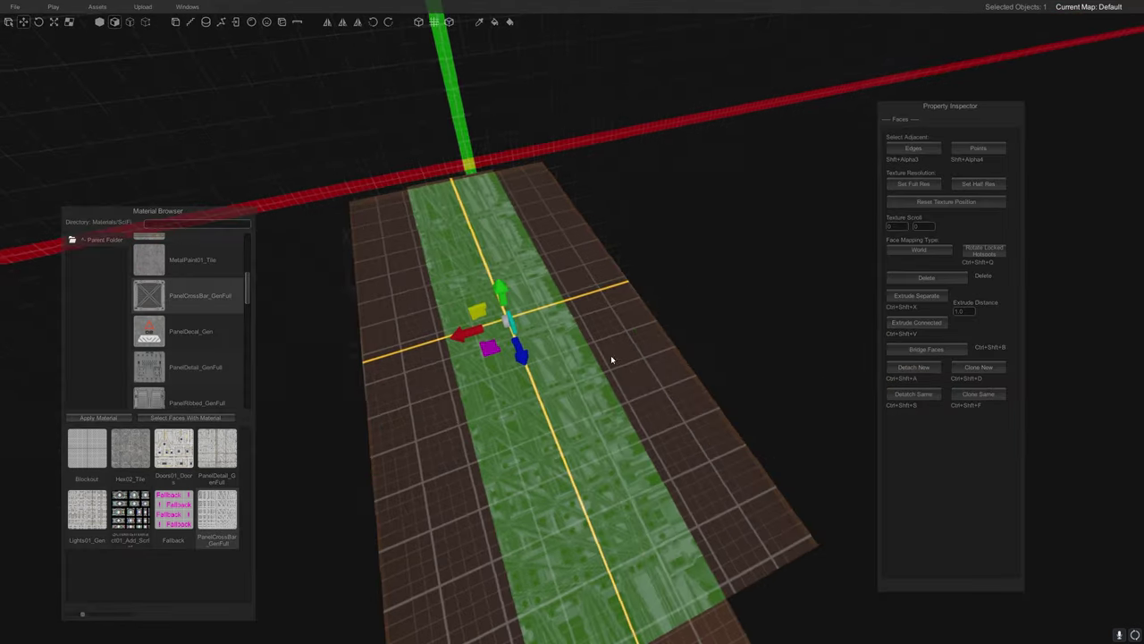
pyautogui.moveTo(611, 359); pyautogui.dragTo(559, 386, button='middle')
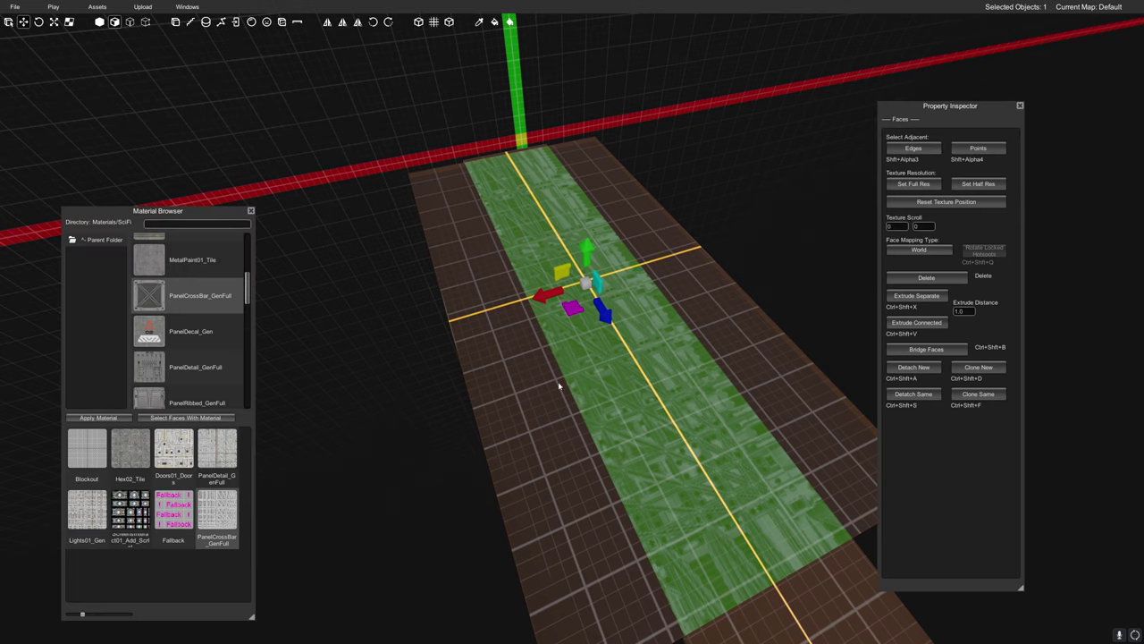
# - Add StoneBrick_Tile from the Gothic folder to the map's materials and apply it to the floor's central strip
pyautogui.click(100, 240)
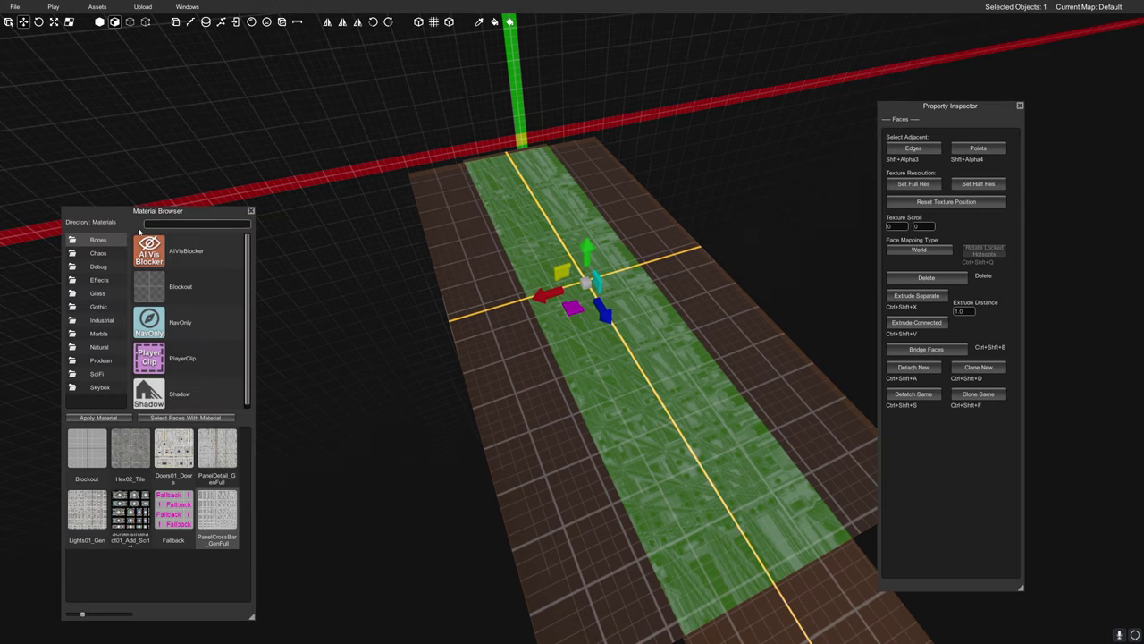
pyautogui.click(98, 306)
pyautogui.click(188, 367)
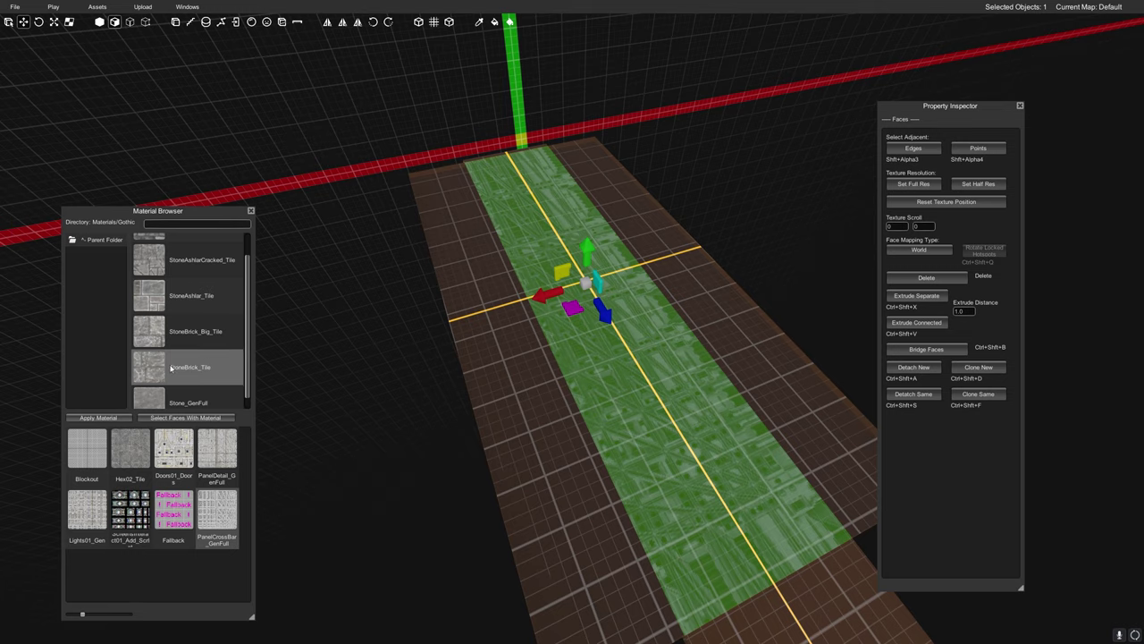
pyautogui.moveTo(184, 361); pyautogui.dragTo(130, 598)
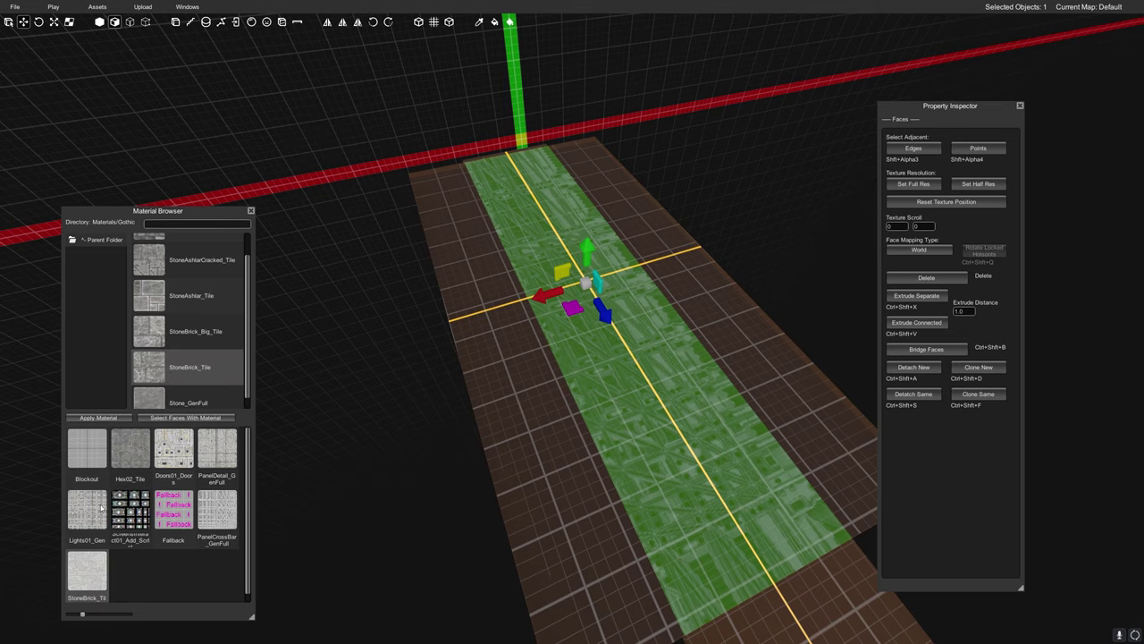
pyautogui.click(98, 417)
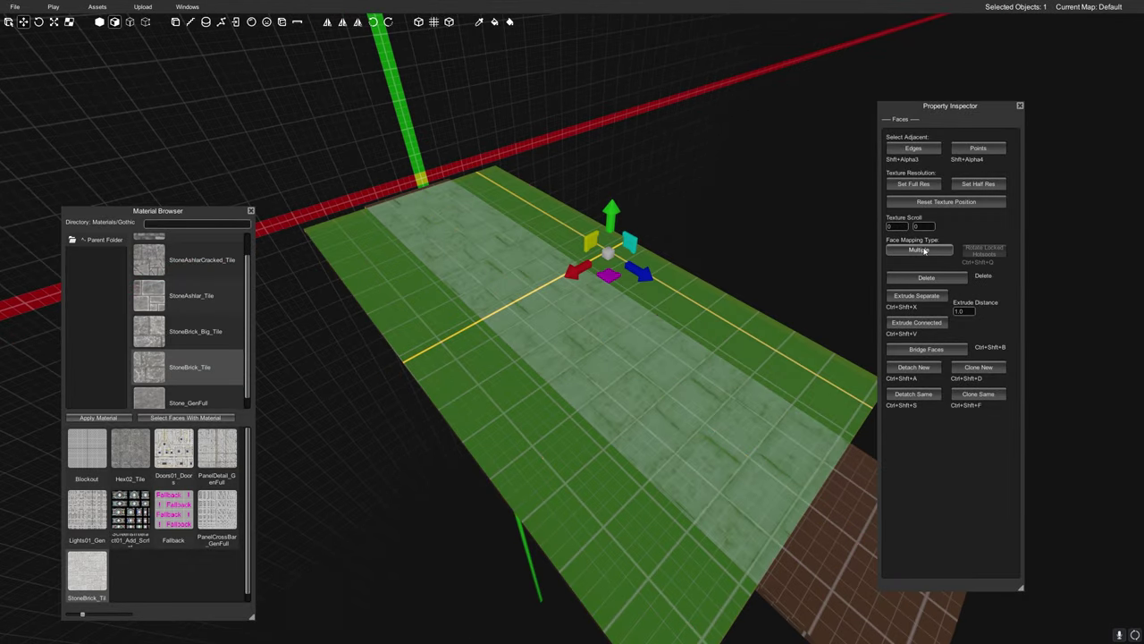
# - Set the face mapping type of the selected floor strips to World and apply StoneBrick_Tile to them
pyautogui.click(923, 251)
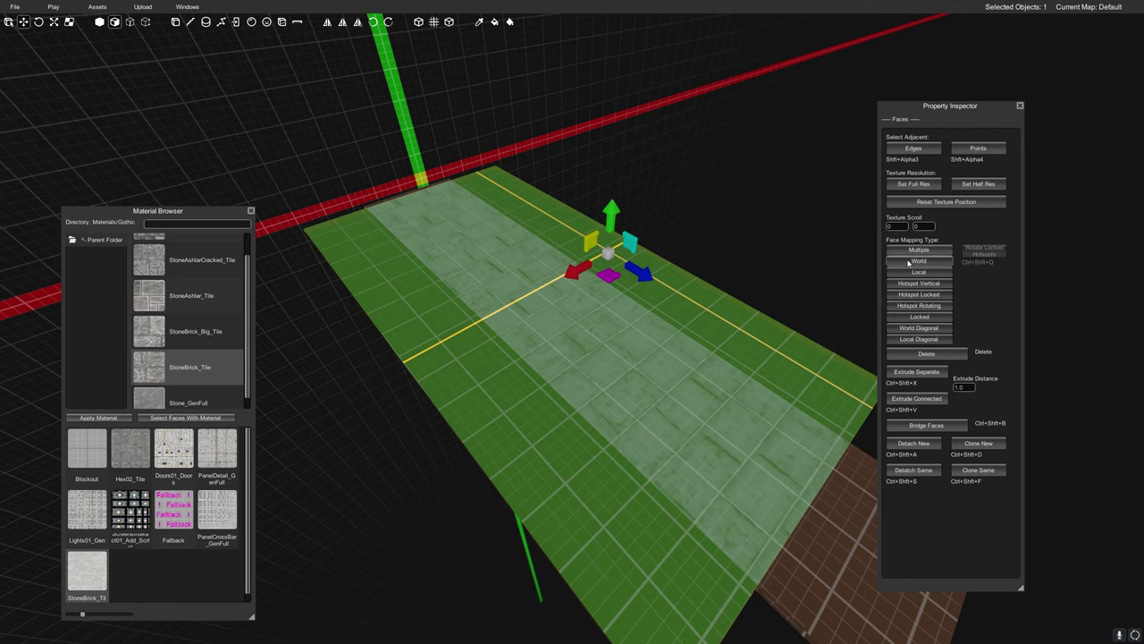
pyautogui.click(915, 260)
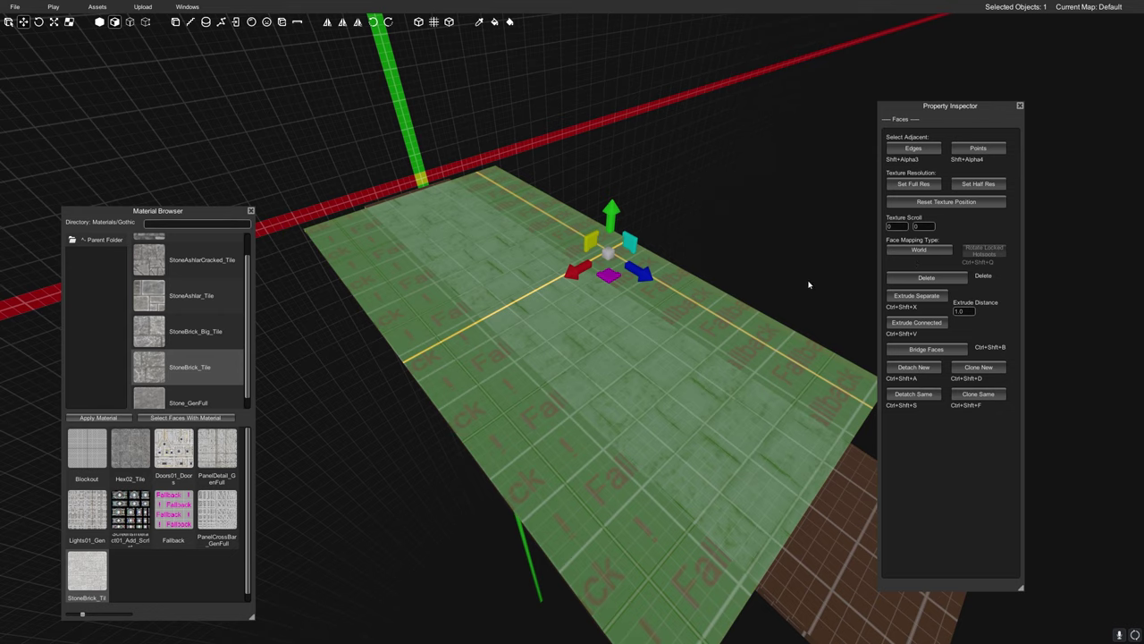
pyautogui.click(98, 417)
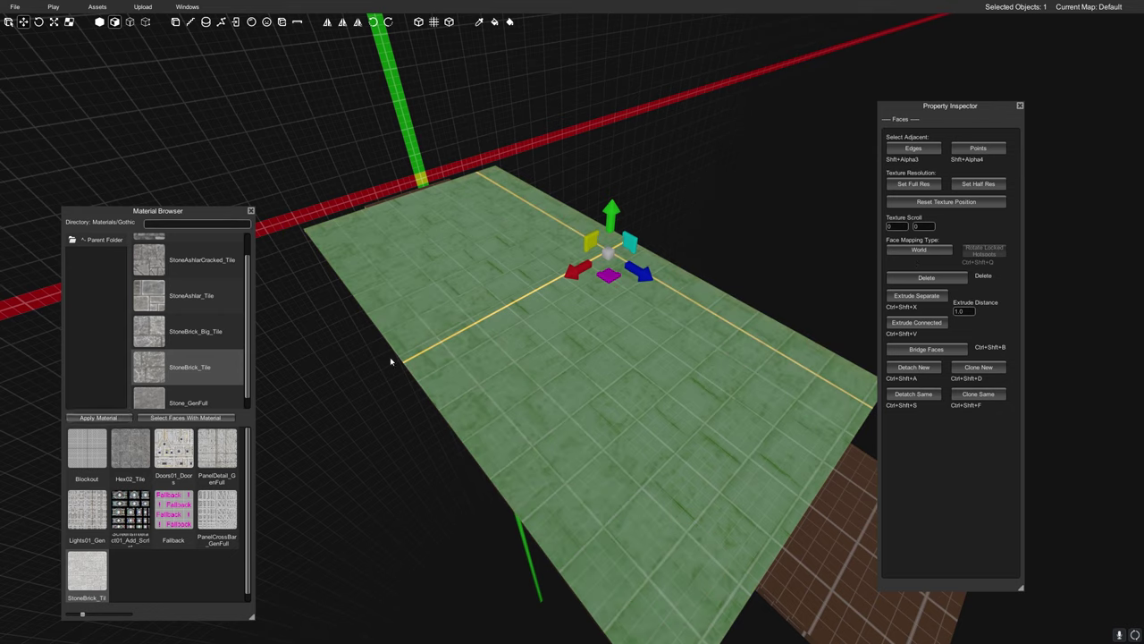
# - Select the outer floor strips one at a time, try moving the selected strip along the red axis, and undo the move
pyautogui.click(507, 336)
pyautogui.click(429, 386)
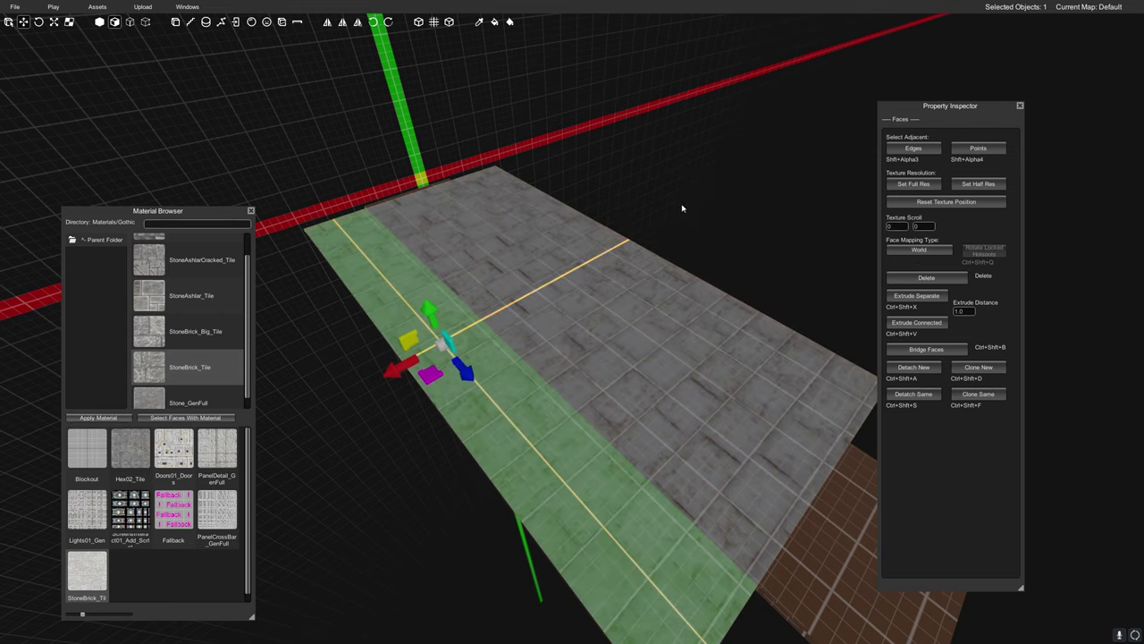
pyautogui.click(626, 256)
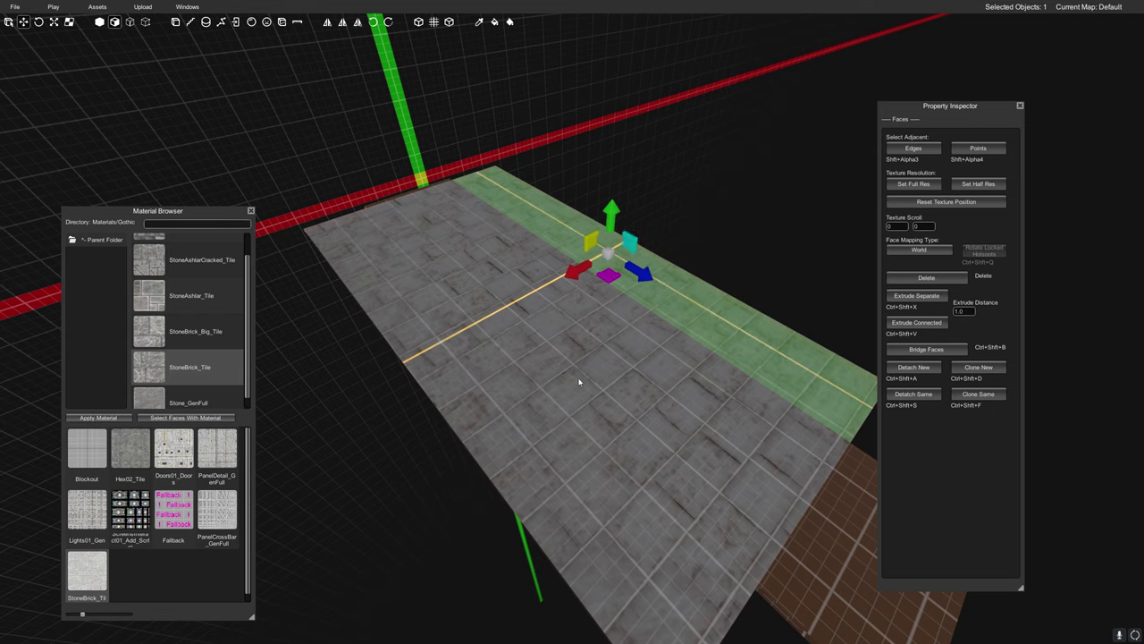
pyautogui.moveTo(579, 270); pyautogui.dragTo(554, 285)
pyautogui.hotkey('ctrl', 'z')
# - Select the floor's central strip and shift its texture across the face with the texture transform tool
pyautogui.click(556, 295)
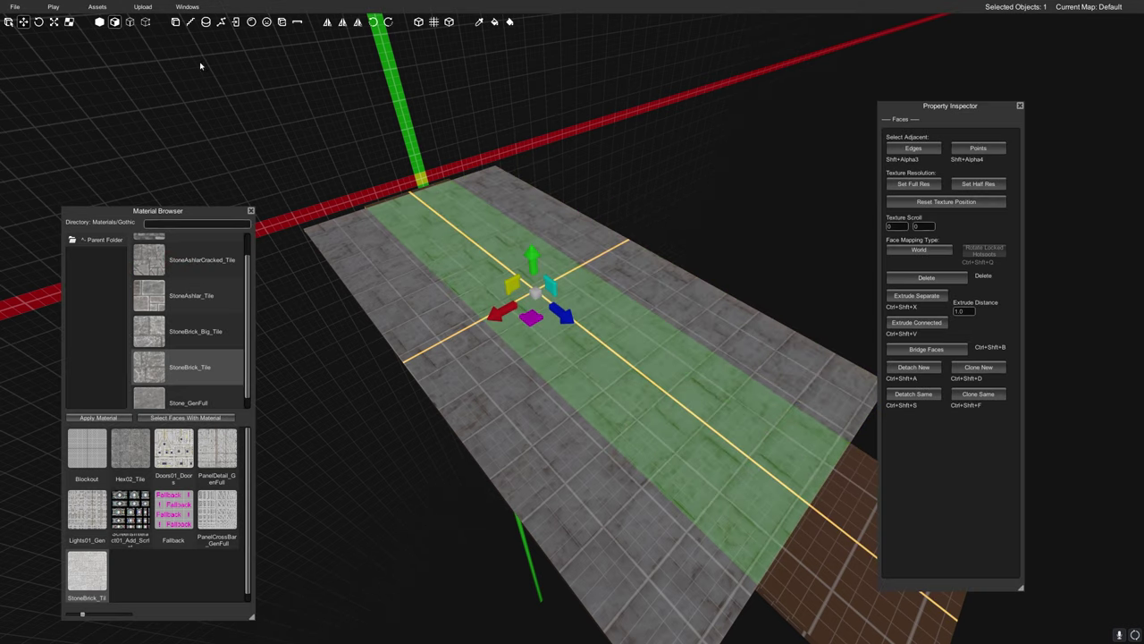
pyautogui.click(69, 22)
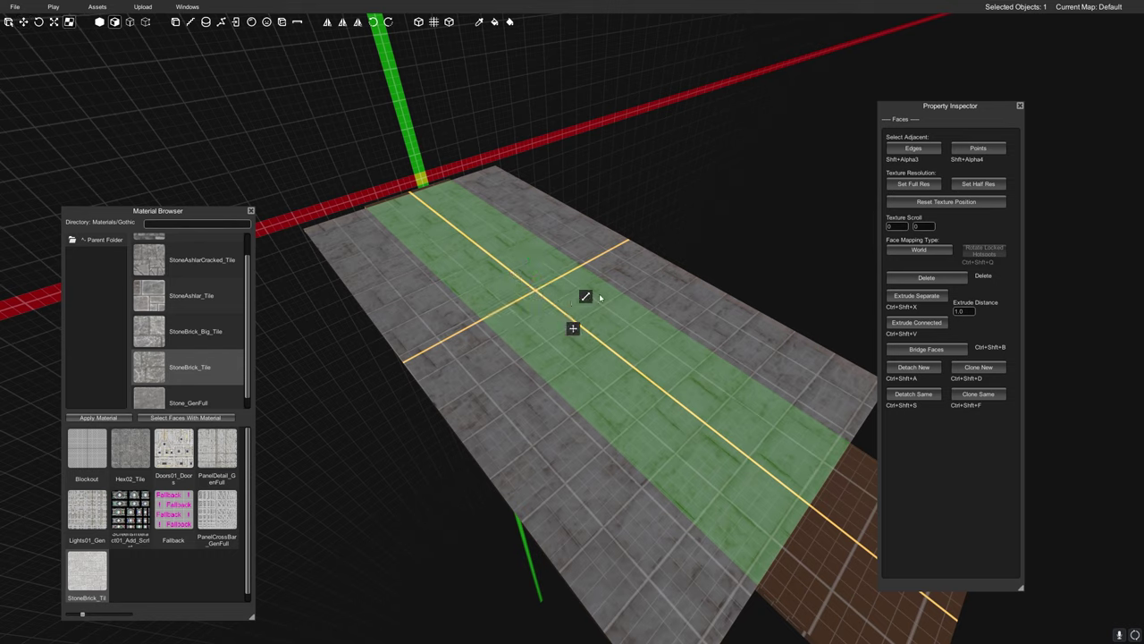
pyautogui.moveTo(573, 327); pyautogui.dragTo(469, 349)
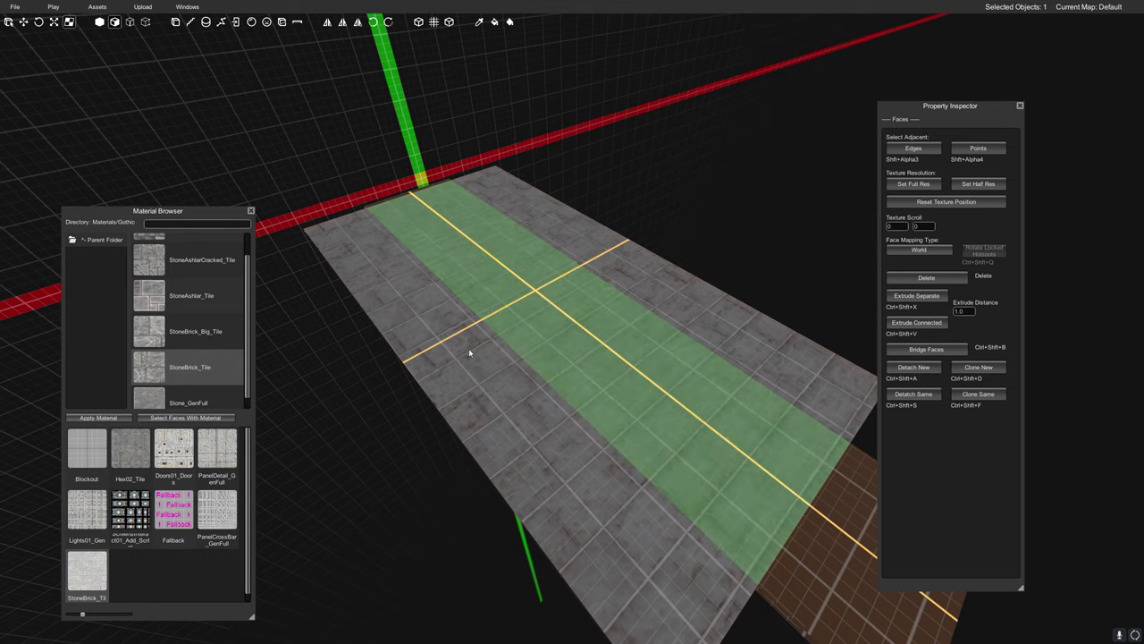
pyautogui.moveTo(573, 330)
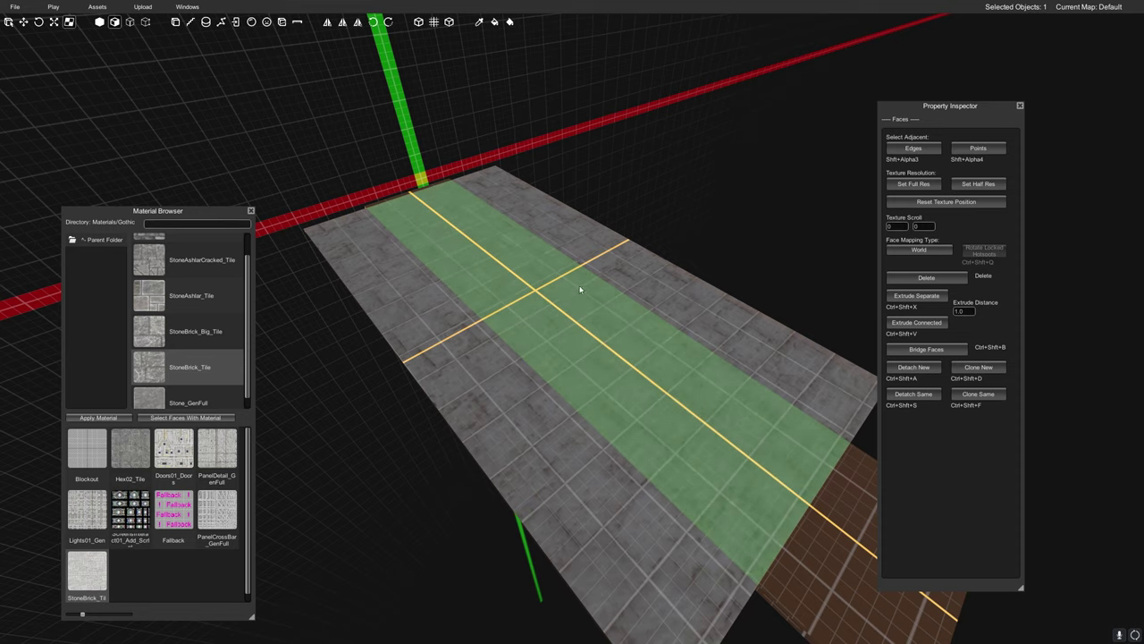
pyautogui.moveTo(563, 281)
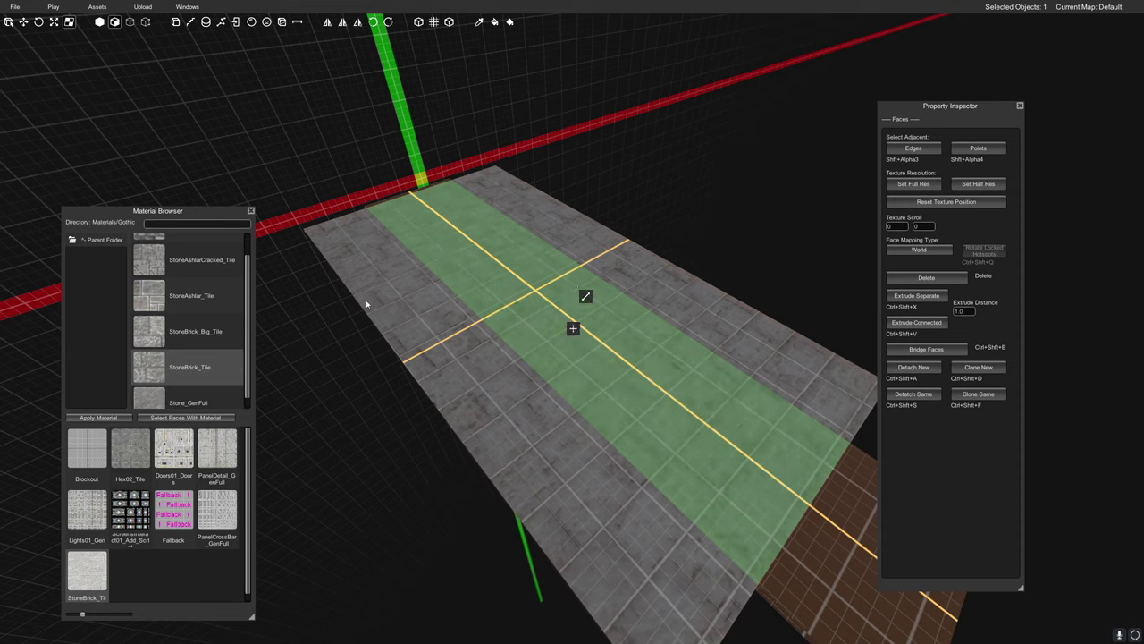
# - Switch to Blender, unhide the objects, isolate Walls_Canteen, and run the OBJ export script on it
pyautogui.click(163, 98)
pyautogui.hotkey('alt', 'Tab')
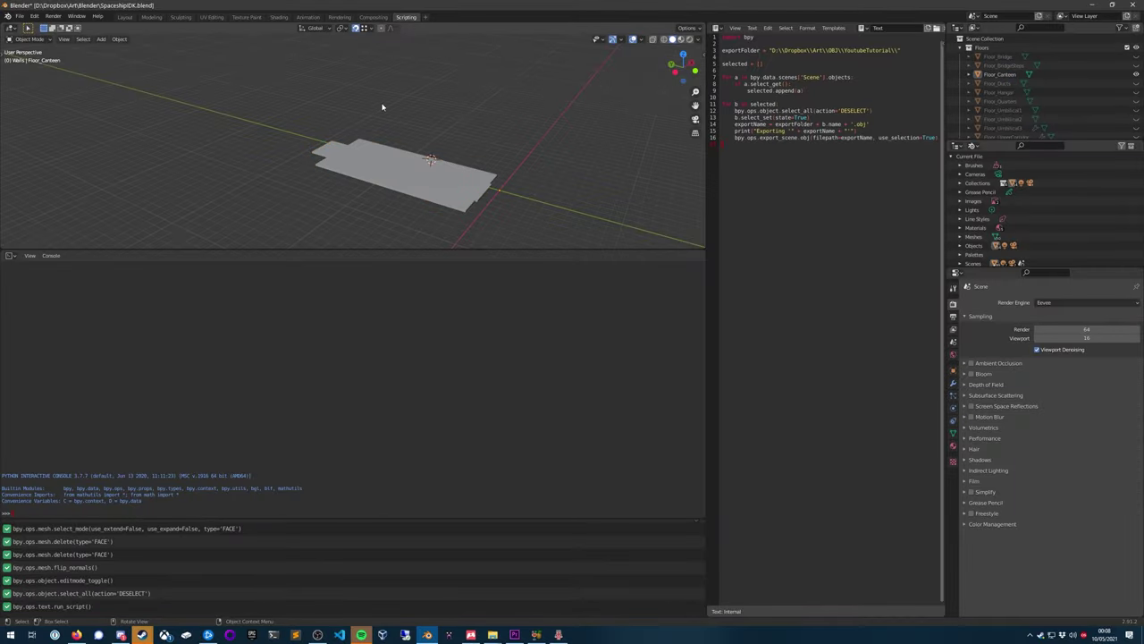
pyautogui.hotkey('alt', 'h')
pyautogui.hotkey('shift', 'h')
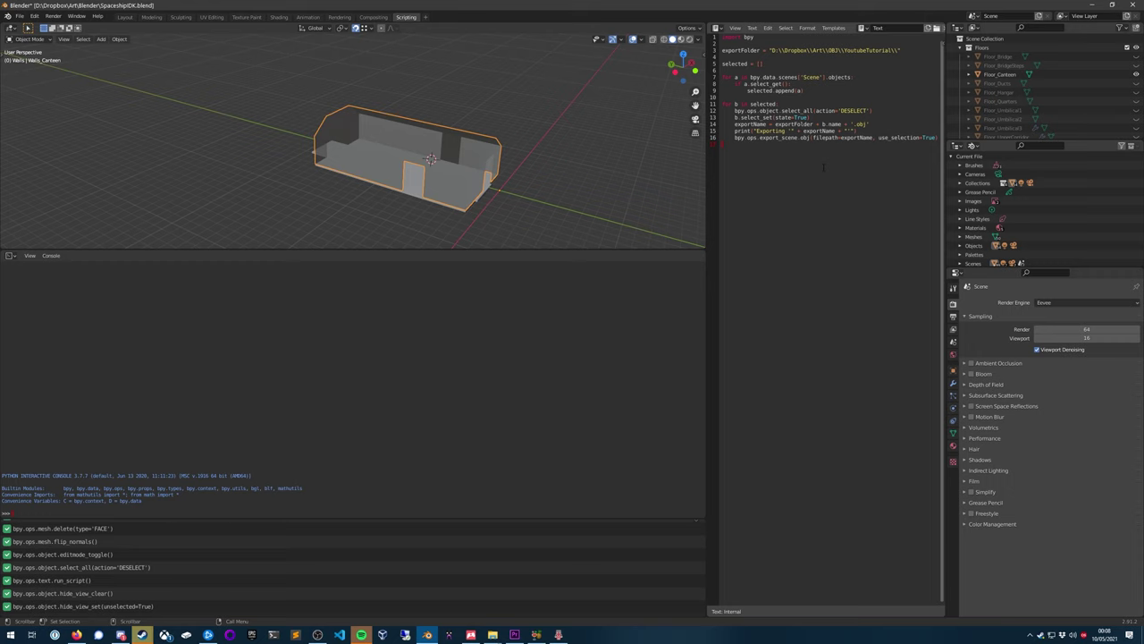
pyautogui.hotkey('alt', 'p')
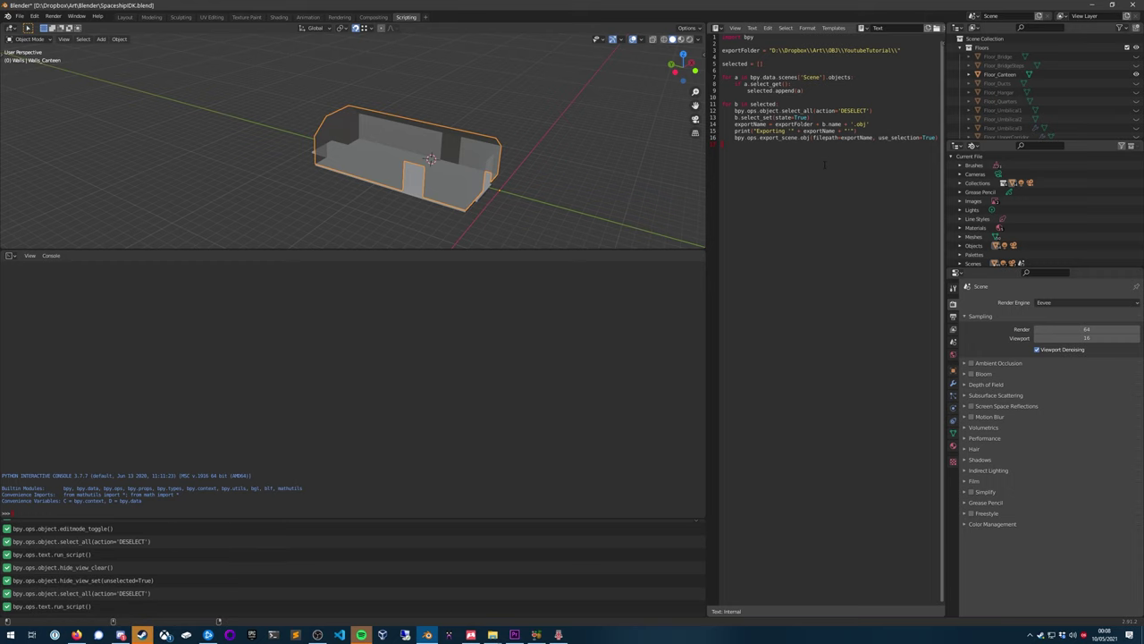
# - Switch back to the map editor, import the Walls_Canteen OBJ, and convert the model to a brush
pyautogui.hotkey('alt', 'Tab')
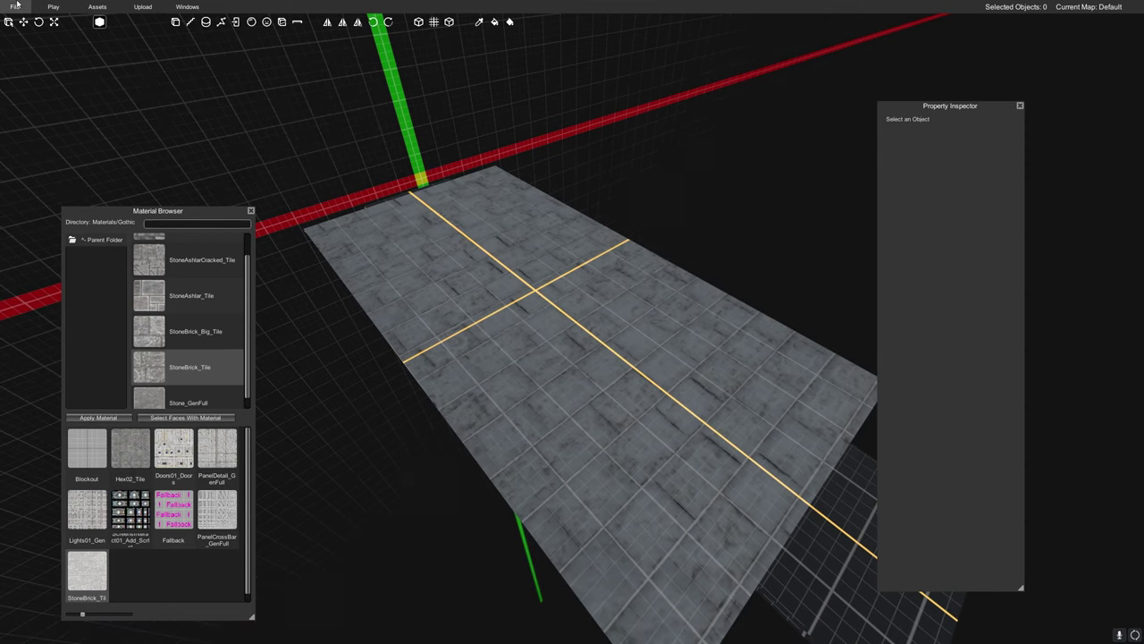
pyautogui.click(14, 6)
pyautogui.click(46, 126)
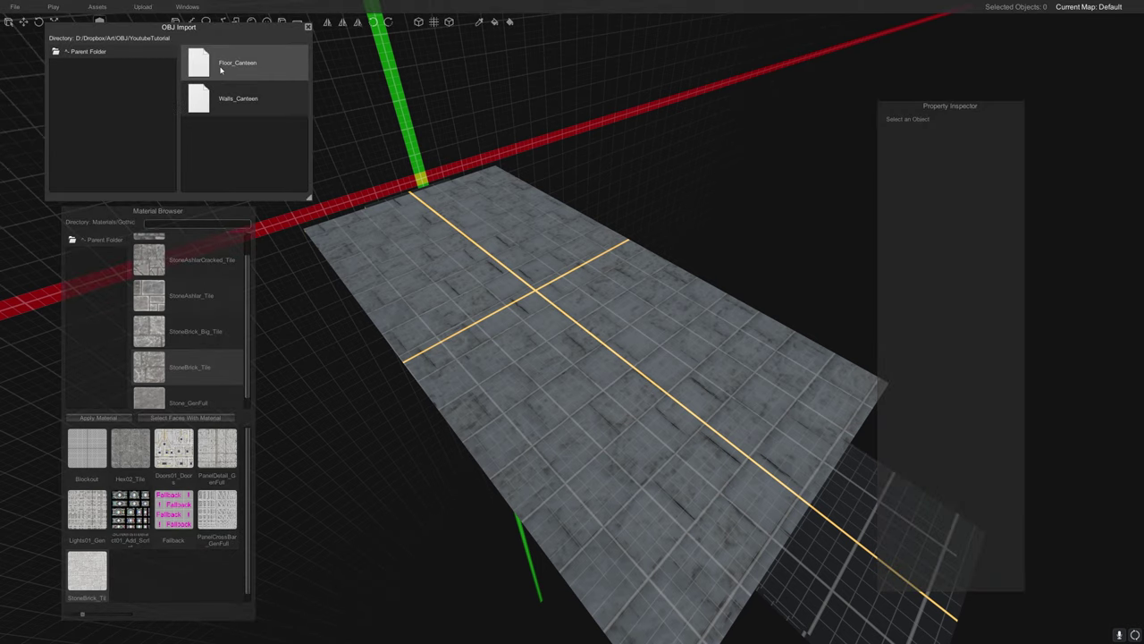
pyautogui.doubleClick(238, 102)
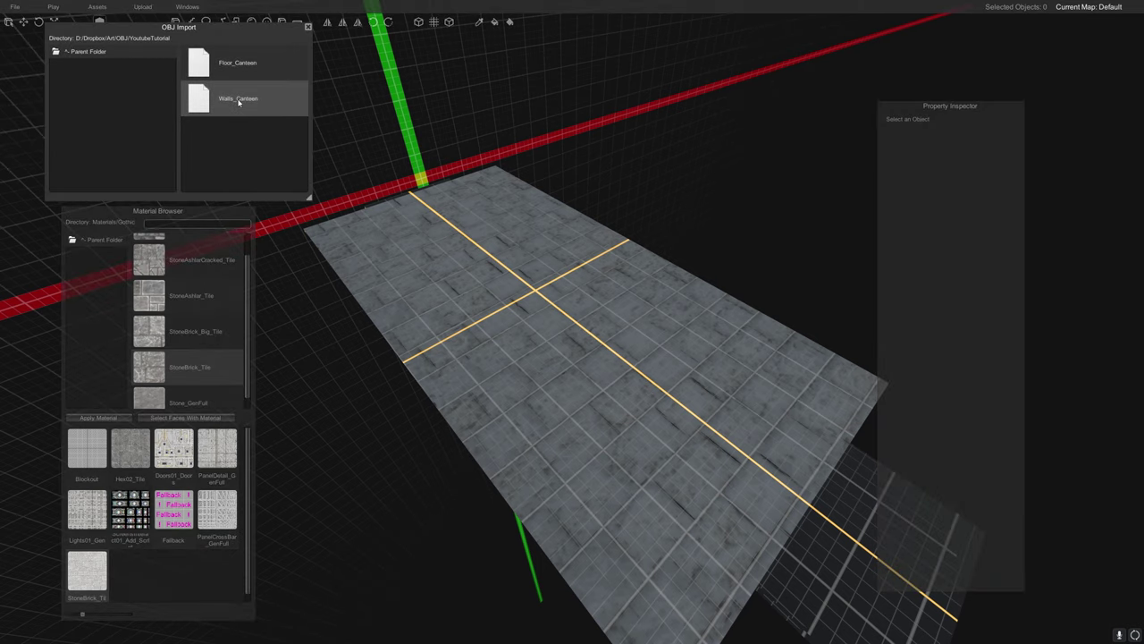
pyautogui.moveTo(646, 93); pyautogui.dragTo(611, 92, button='middle')
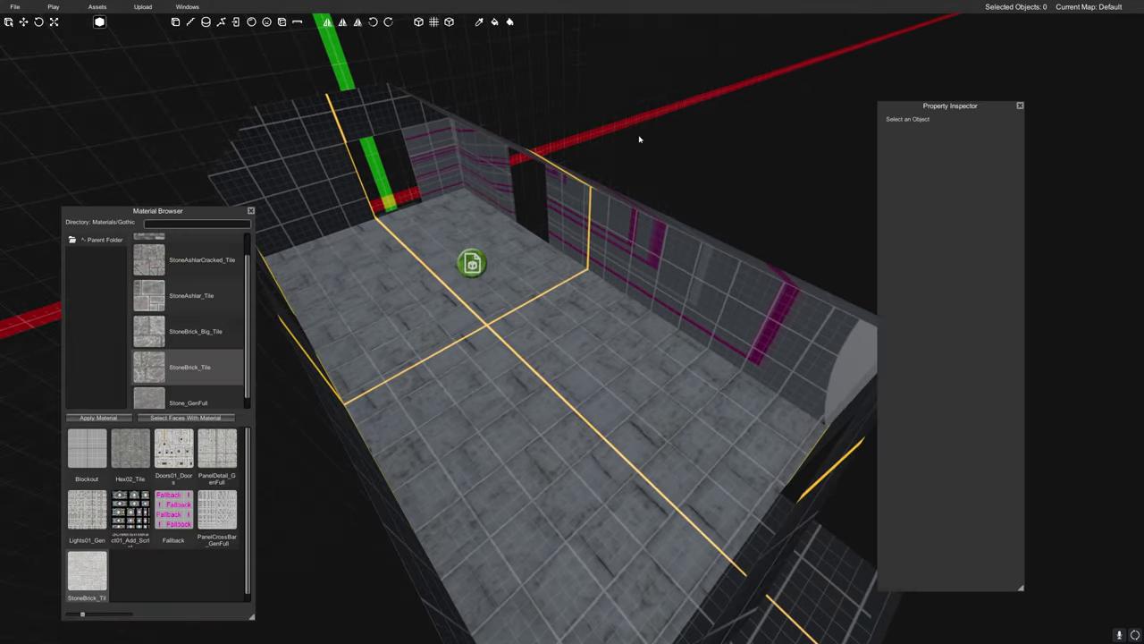
pyautogui.click(649, 216)
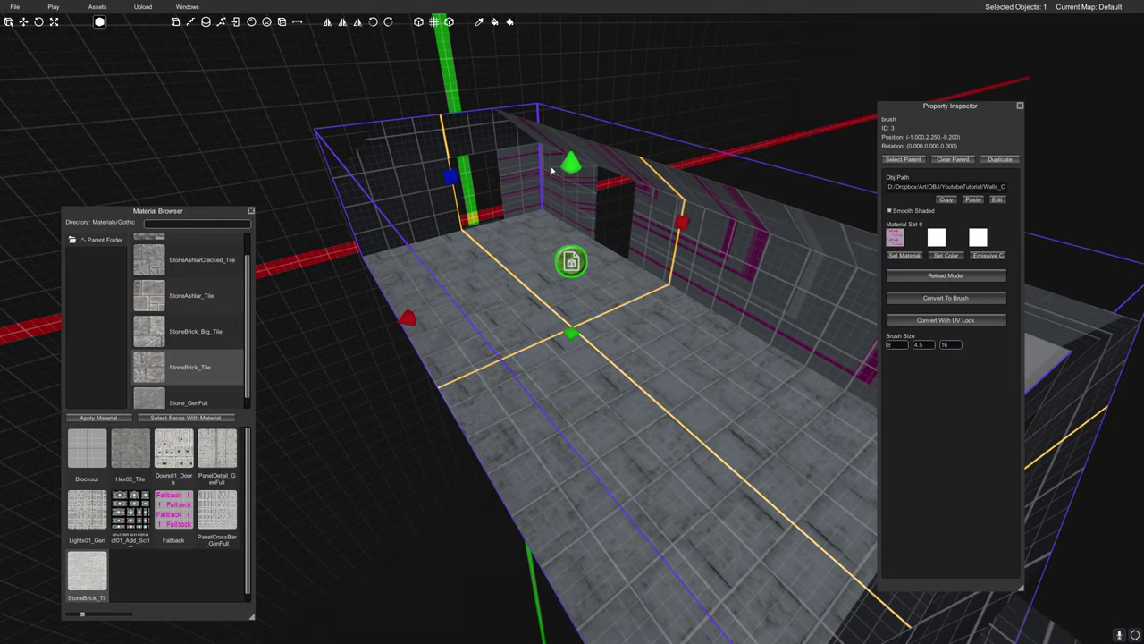
pyautogui.click(969, 299)
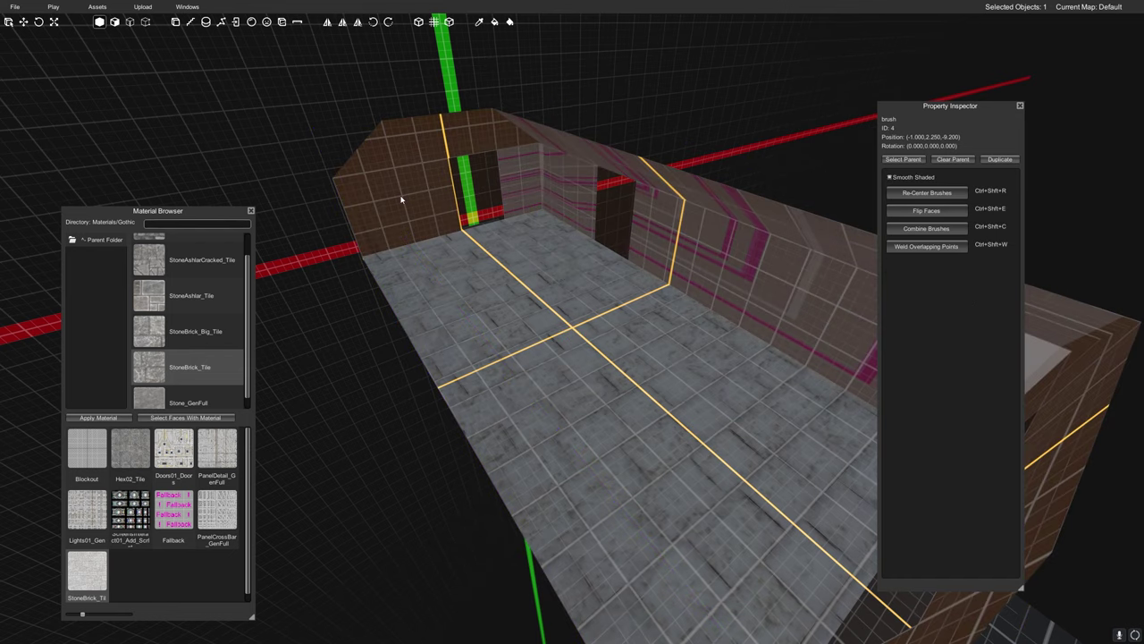
# - In face selection mode, select the lower wall faces around the end and side doorways and set their face mapping type to World
pyautogui.click(114, 21)
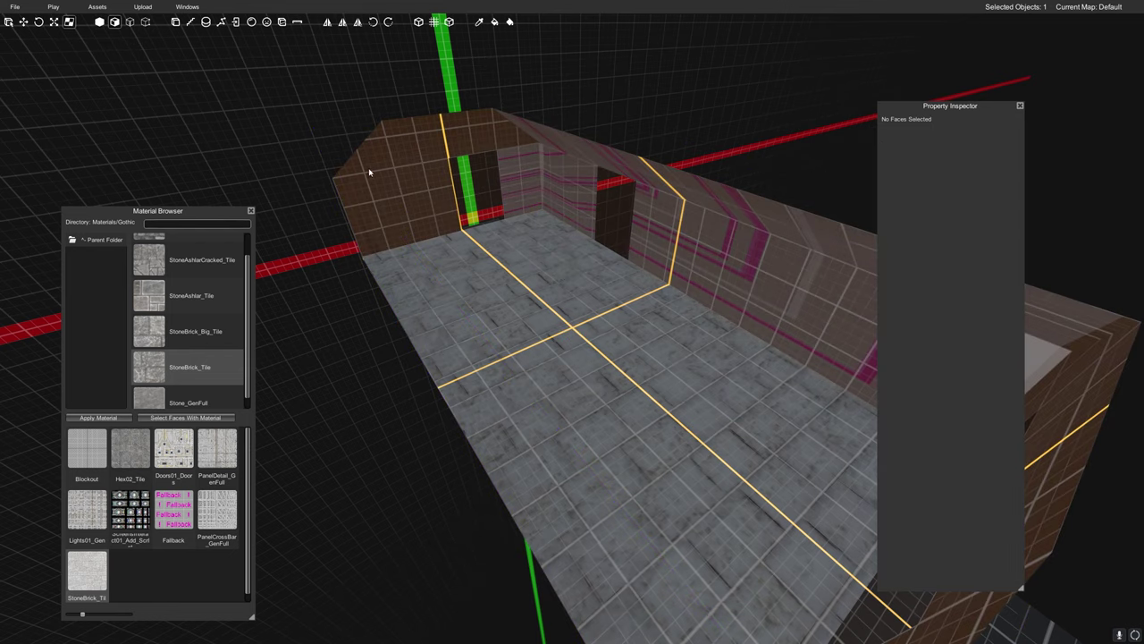
pyautogui.click(371, 161)
pyautogui.click(387, 202)
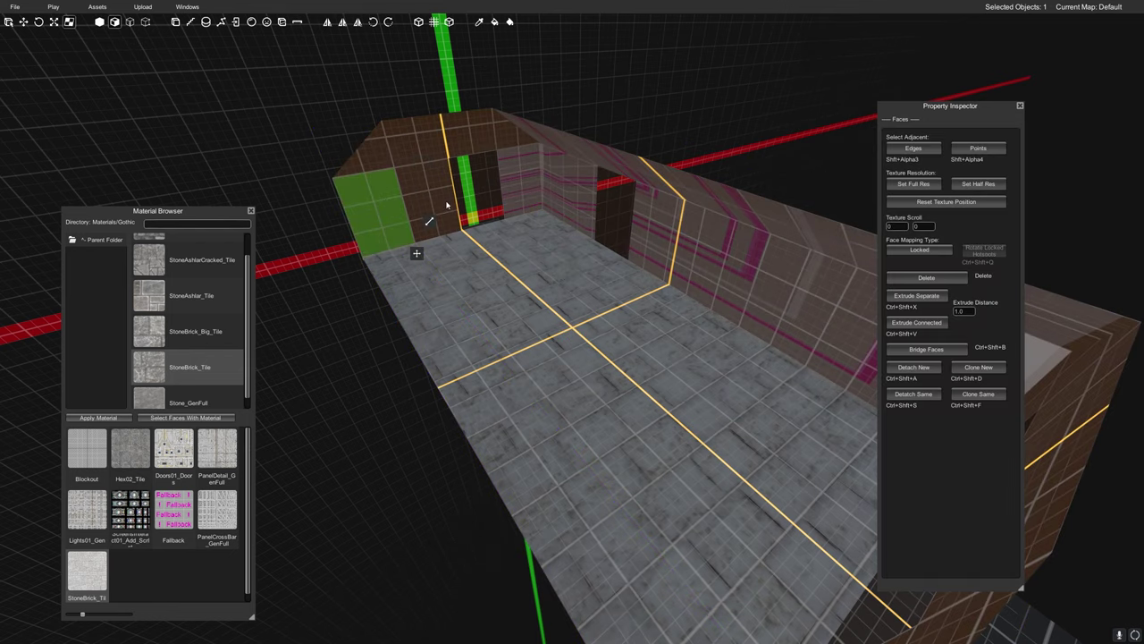
pyautogui.keyDown('shift'); pyautogui.click(533, 177); pyautogui.keyUp('shift')
pyautogui.keyDown('shift'); pyautogui.click(552, 184); pyautogui.keyUp('shift')
pyautogui.keyDown('shift'); pyautogui.click(723, 245); pyautogui.keyUp('shift')
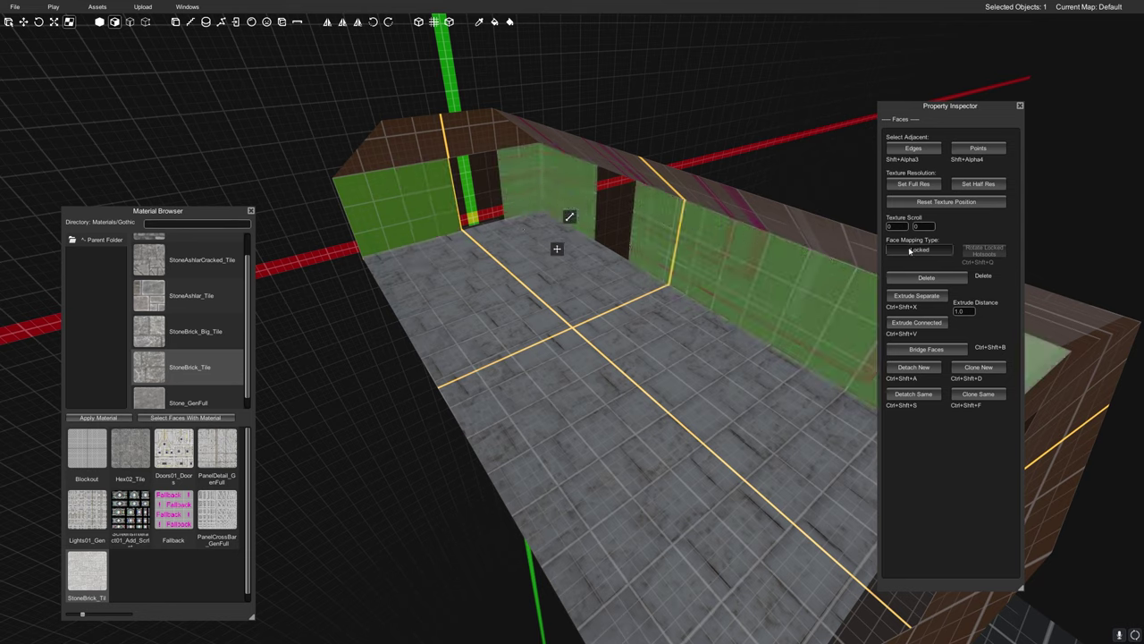
pyautogui.click(919, 249)
pyautogui.click(918, 261)
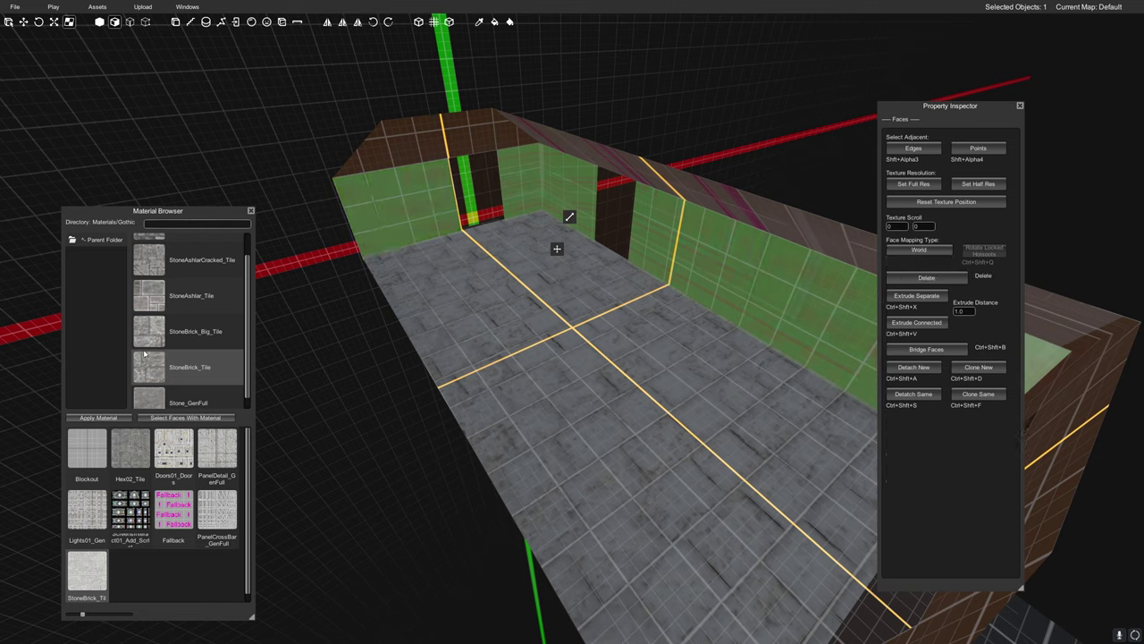
# - Add Brick01_Tile from the Gothic folder to the map's materials and apply it to the selected wall faces
pyautogui.scroll(1, 193, 329)
pyautogui.click(204, 255)
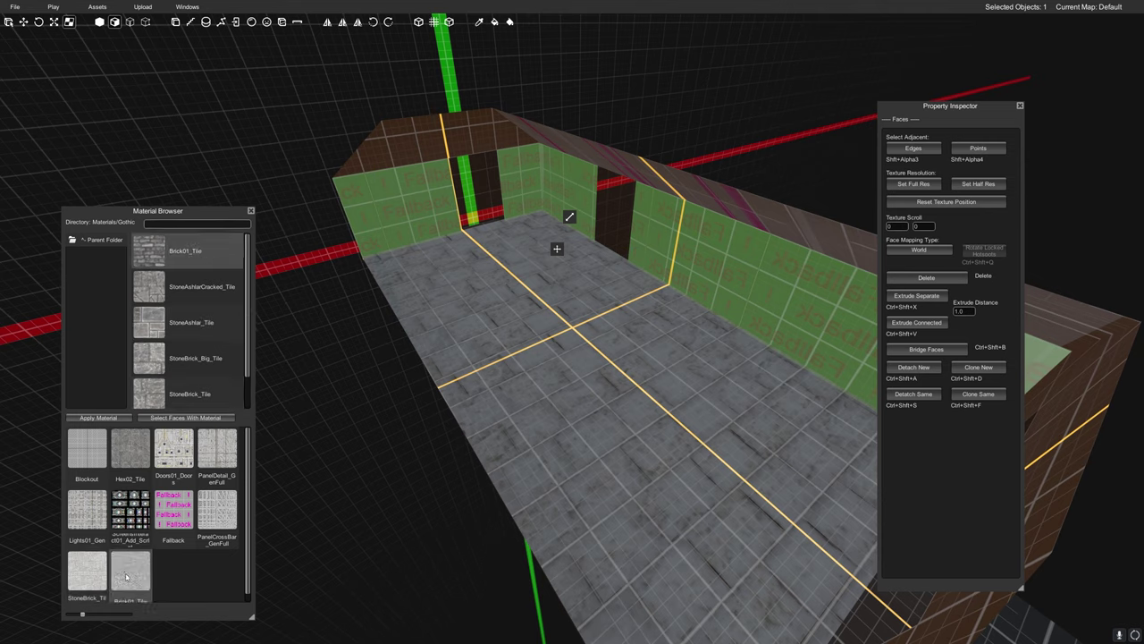
pyautogui.click(96, 420)
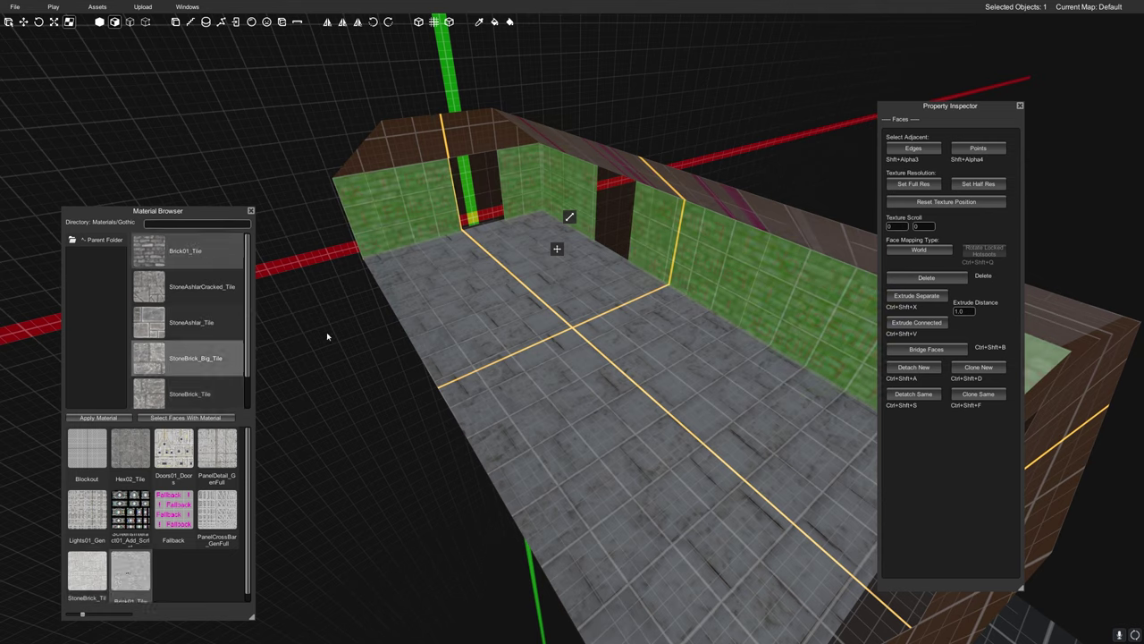
# - Select the remaining lower wall faces, set their face mapping type to World, and apply Brick01_Tile to them
pyautogui.moveTo(338, 307); pyautogui.dragTo(579, 259, button='right')
pyautogui.click(645, 234)
pyautogui.keyDown('shift'); pyautogui.click(837, 244); pyautogui.keyUp('shift')
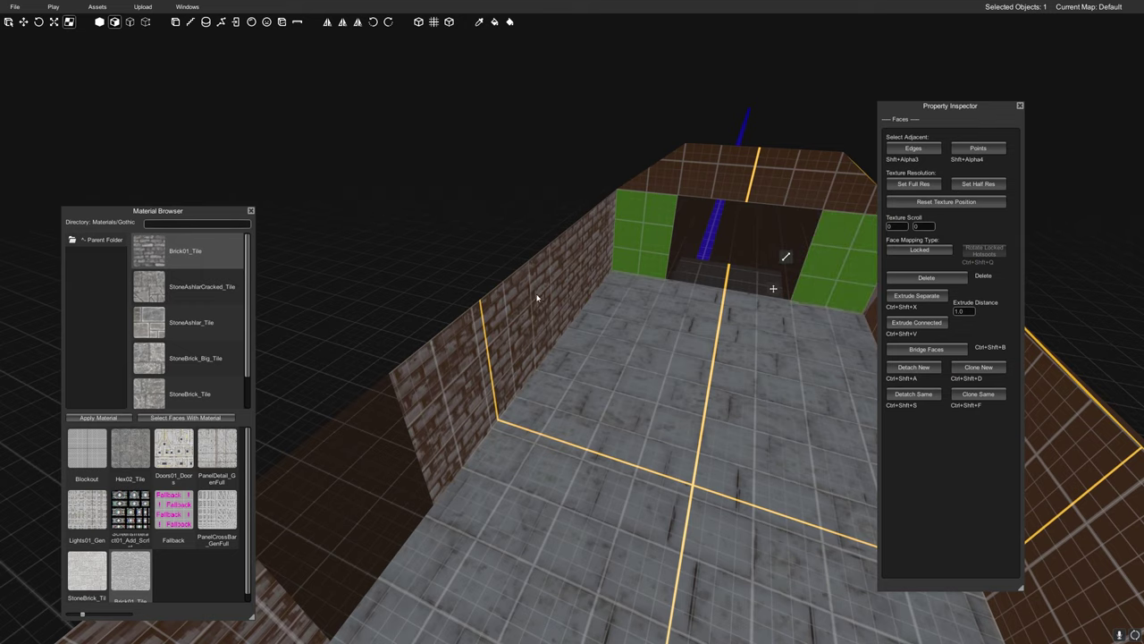
pyautogui.moveTo(536, 298); pyautogui.dragTo(662, 307, button='right')
pyautogui.click(919, 250)
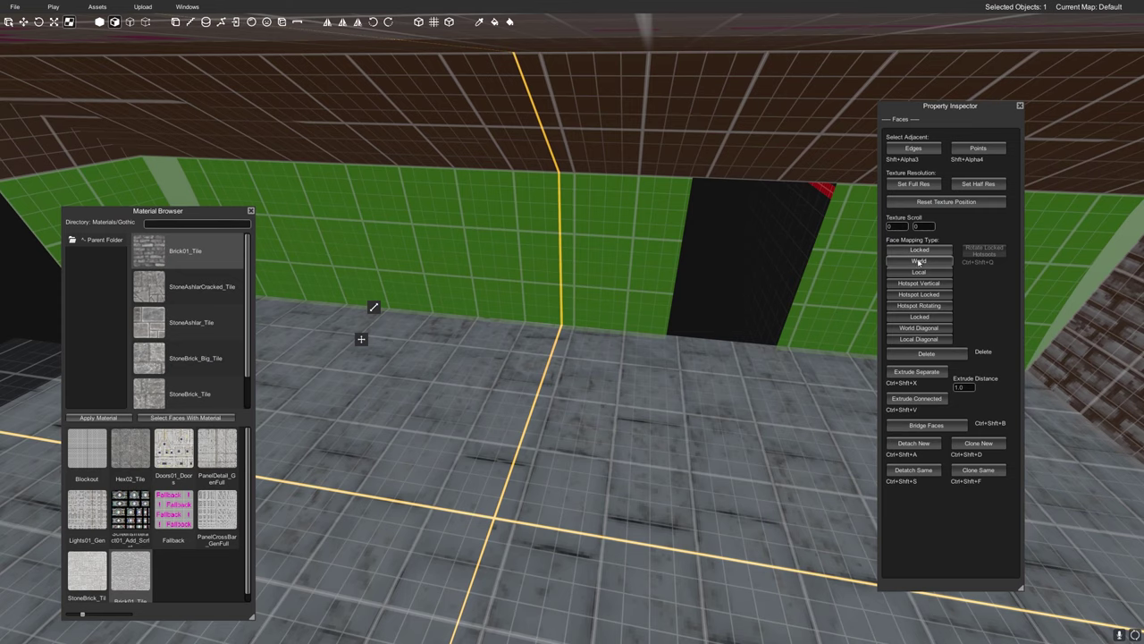
pyautogui.click(919, 261)
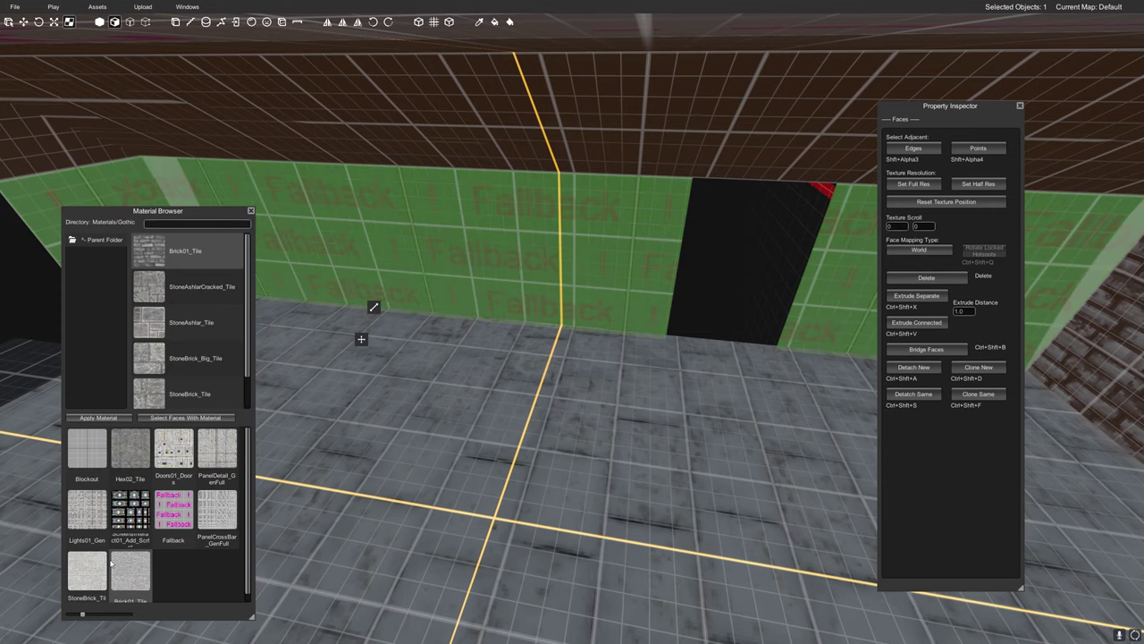
pyautogui.click(126, 418)
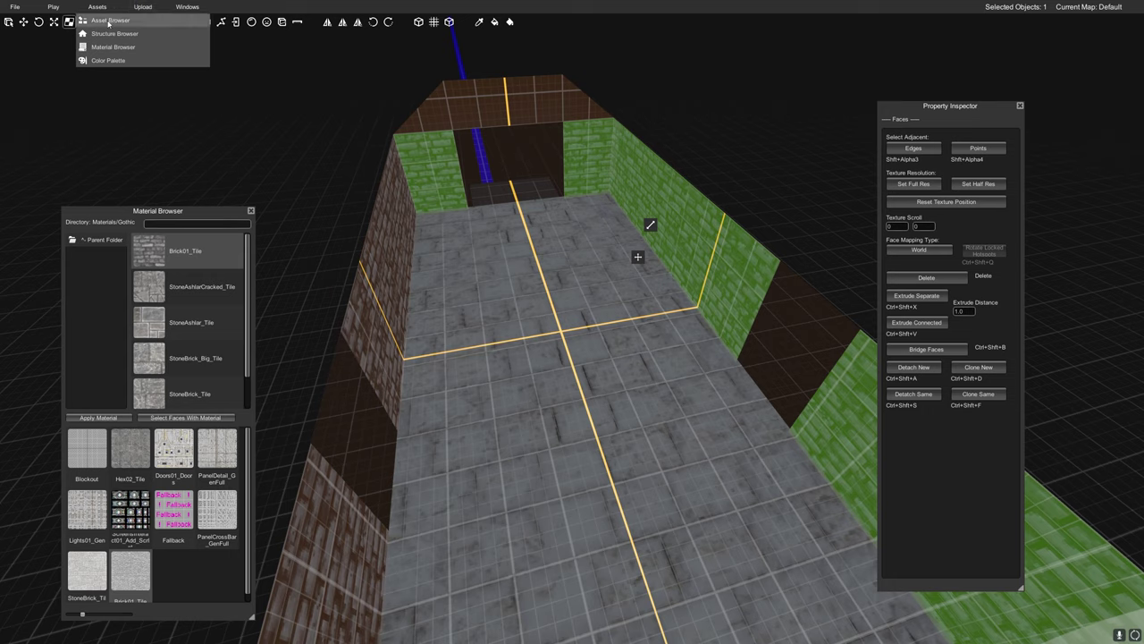
# - Place a PlayerStart from the Function assets on the canteen floor in the middle of the room
pyautogui.click(109, 21)
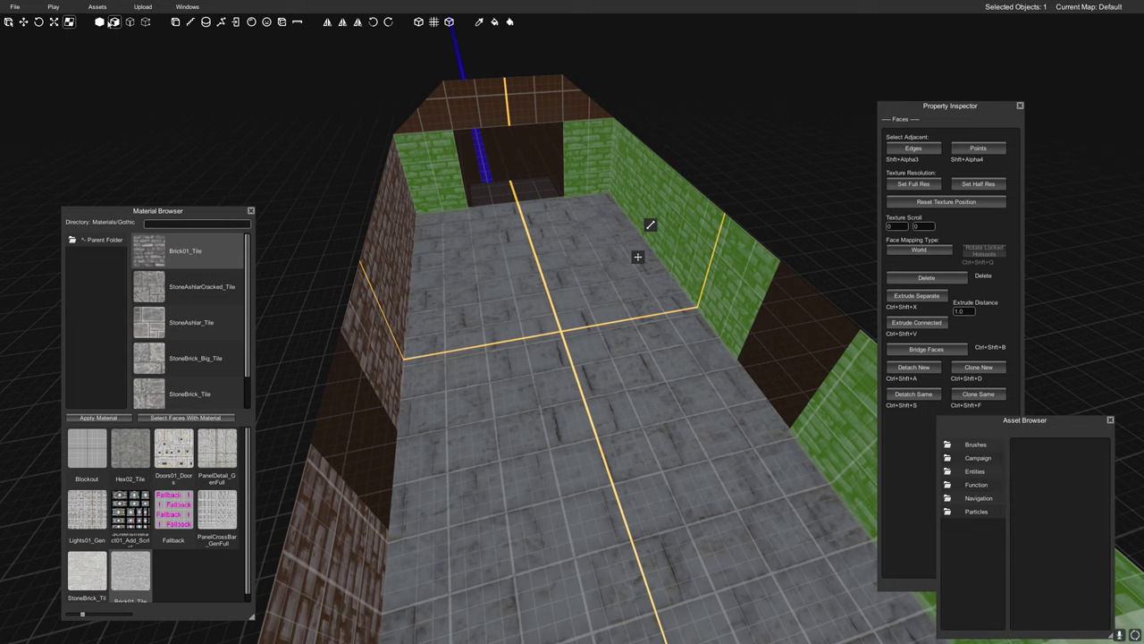
pyautogui.click(968, 485)
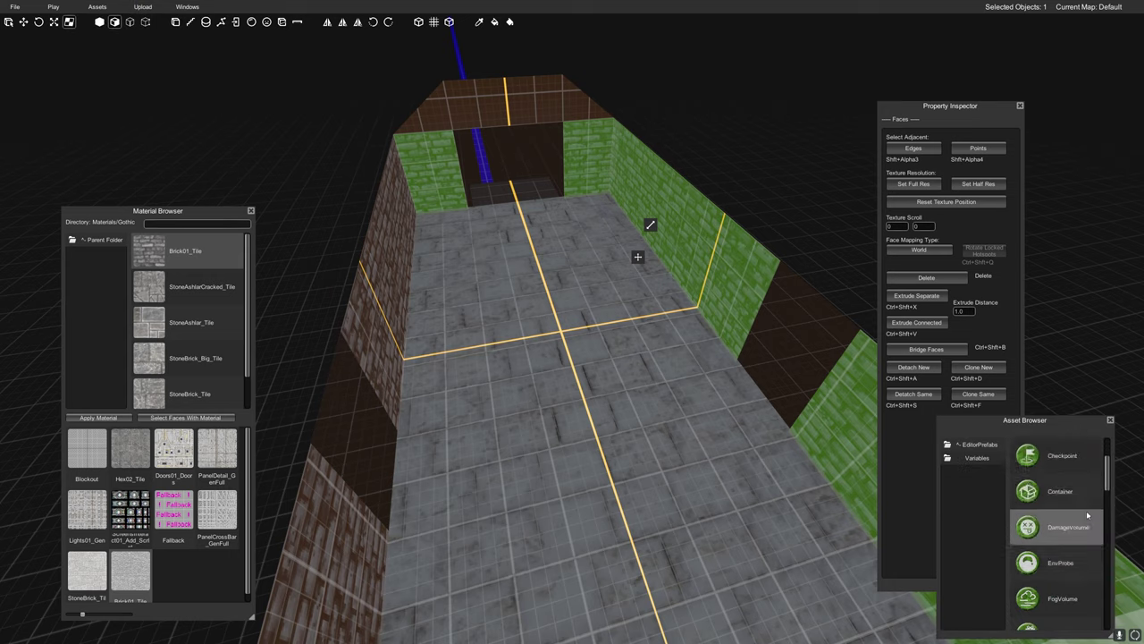
pyautogui.scroll(-3, 1088, 514)
pyautogui.scroll(-4, 1087, 516)
pyautogui.moveTo(1049, 593)
pyautogui.mouseDown()
pyautogui.moveTo(560, 371)
pyautogui.moveTo(573, 369)
pyautogui.mouseUp()
# - Start a play test of the current map and continue into the game once the map has been saved
pyautogui.click(53, 7)
pyautogui.click(56, 21)
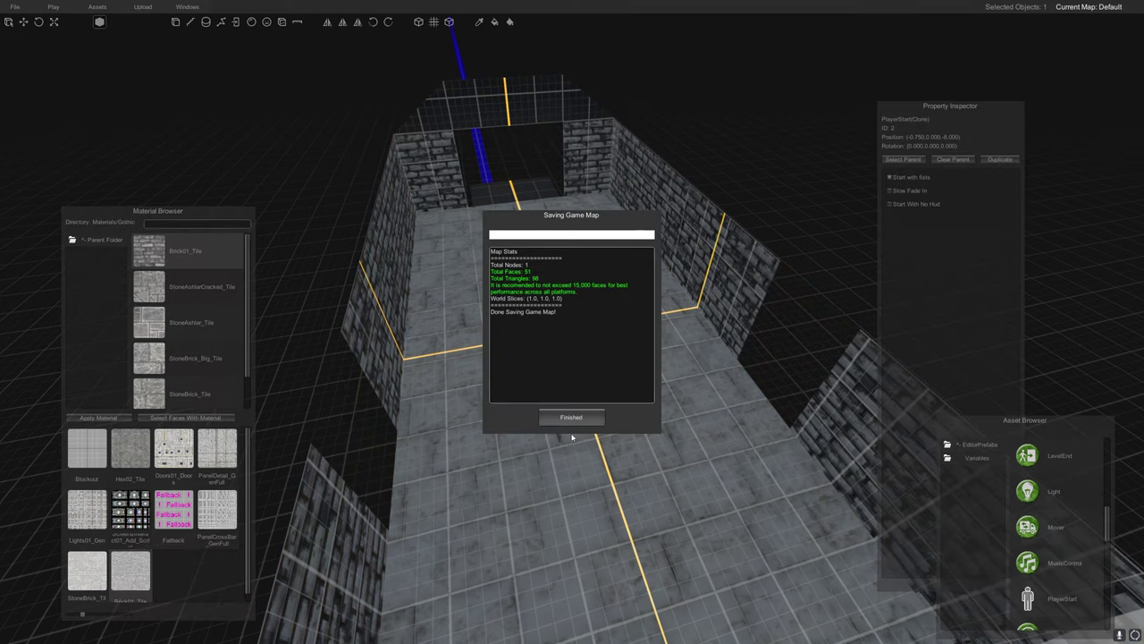
pyautogui.click(571, 416)
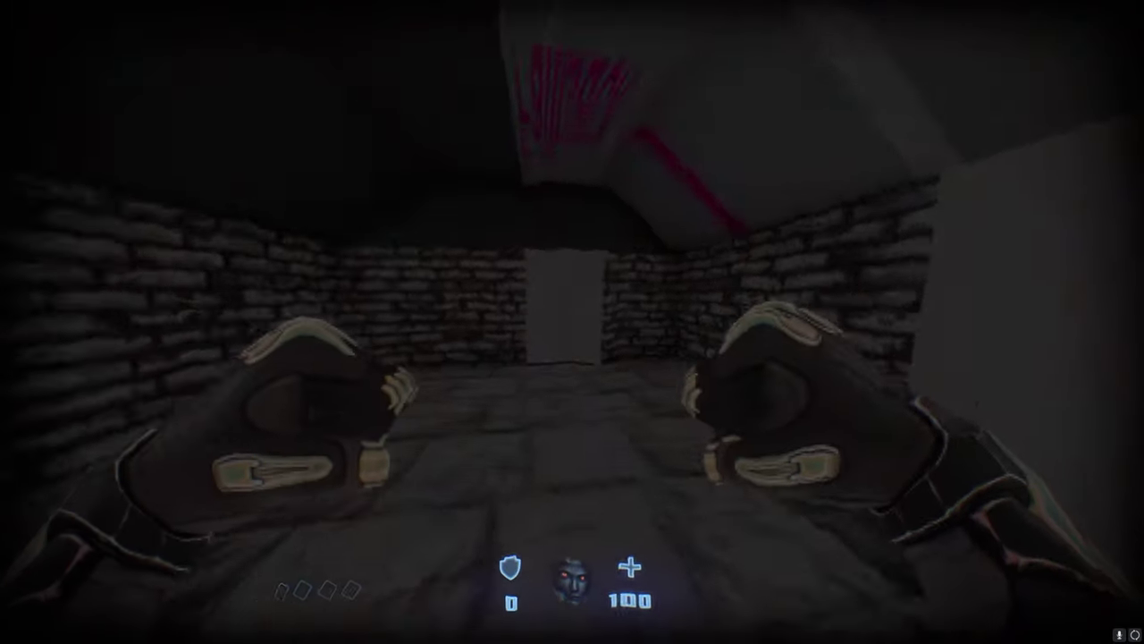
# - Walk through the canteen in the play test to examine the brick walls, doorways, floor tiles and upper wall faces
pyautogui.press('w')
pyautogui.press('w')
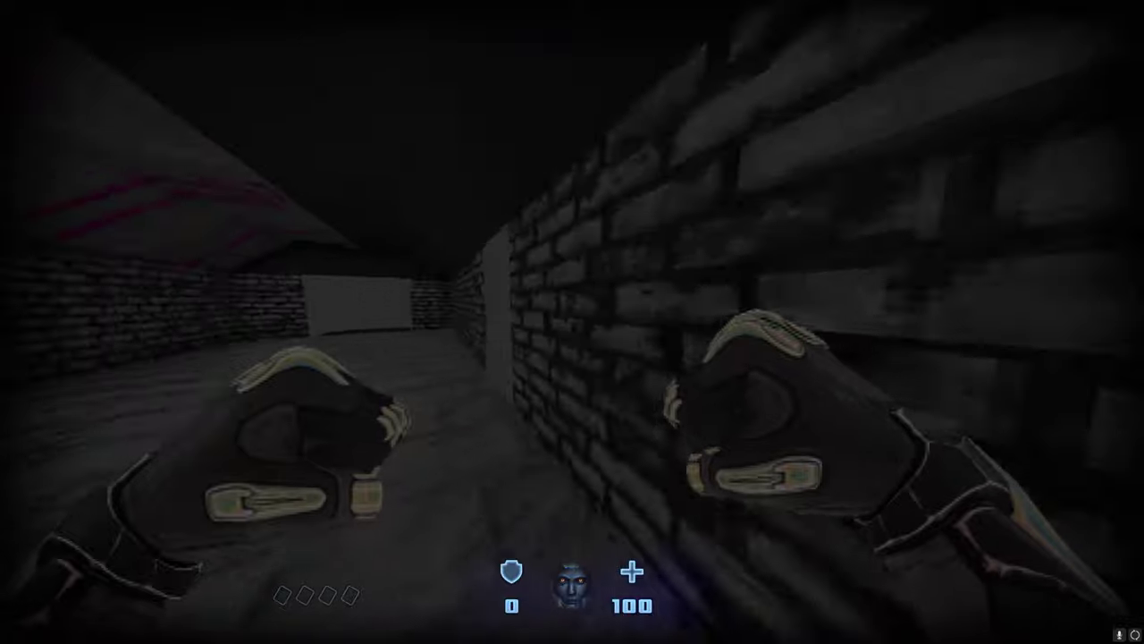
pyautogui.press('w')
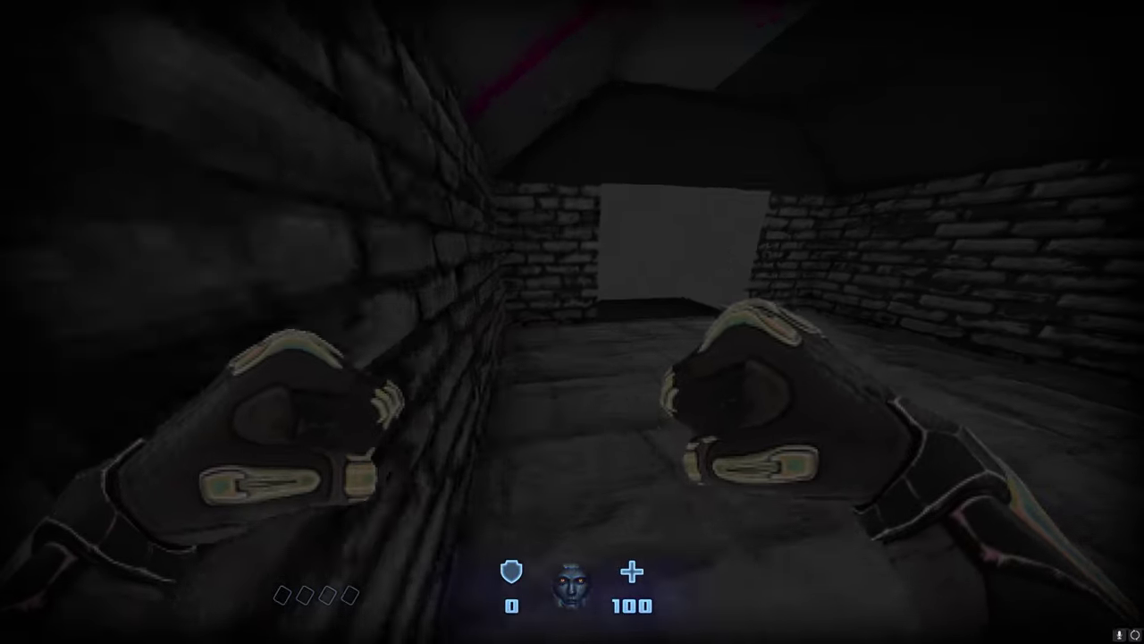
pyautogui.press('w')
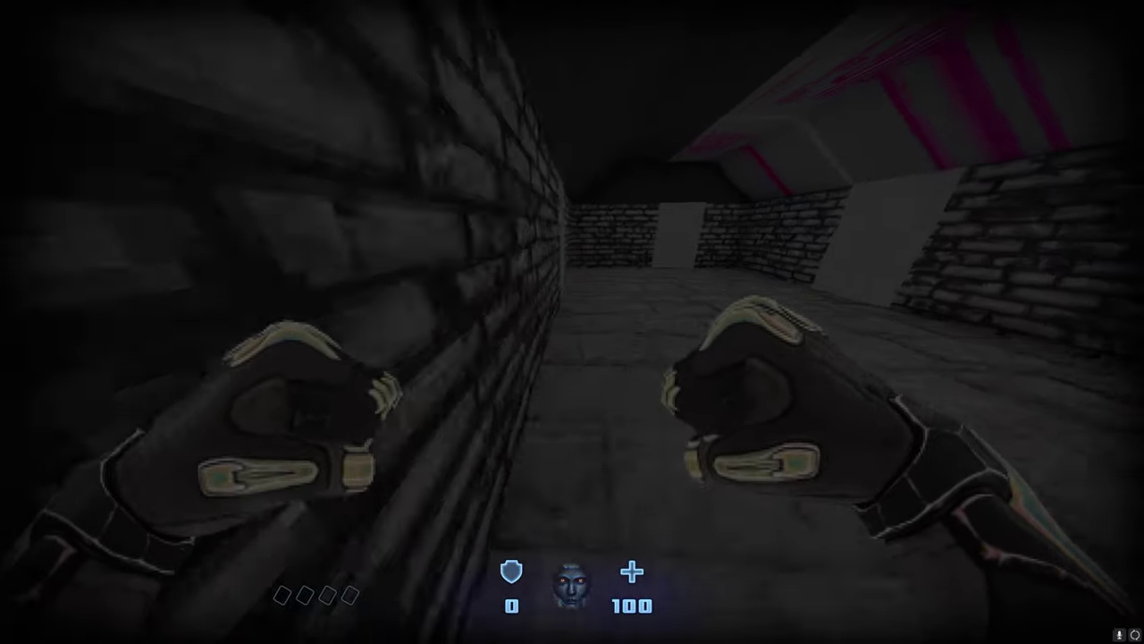
pyautogui.press('w')
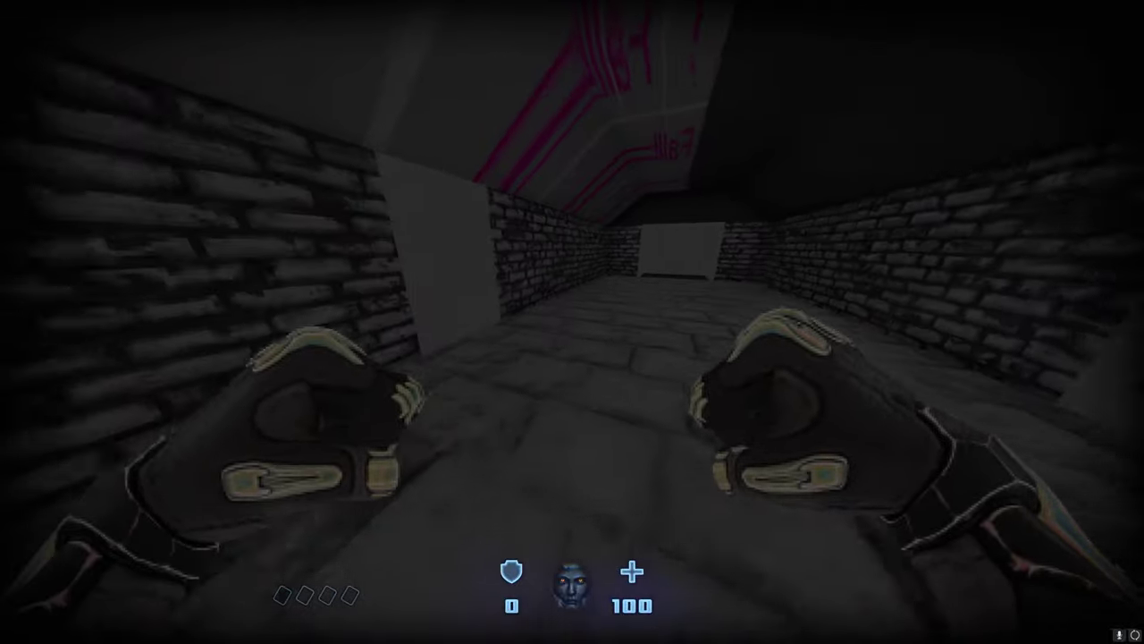
pyautogui.press('w')
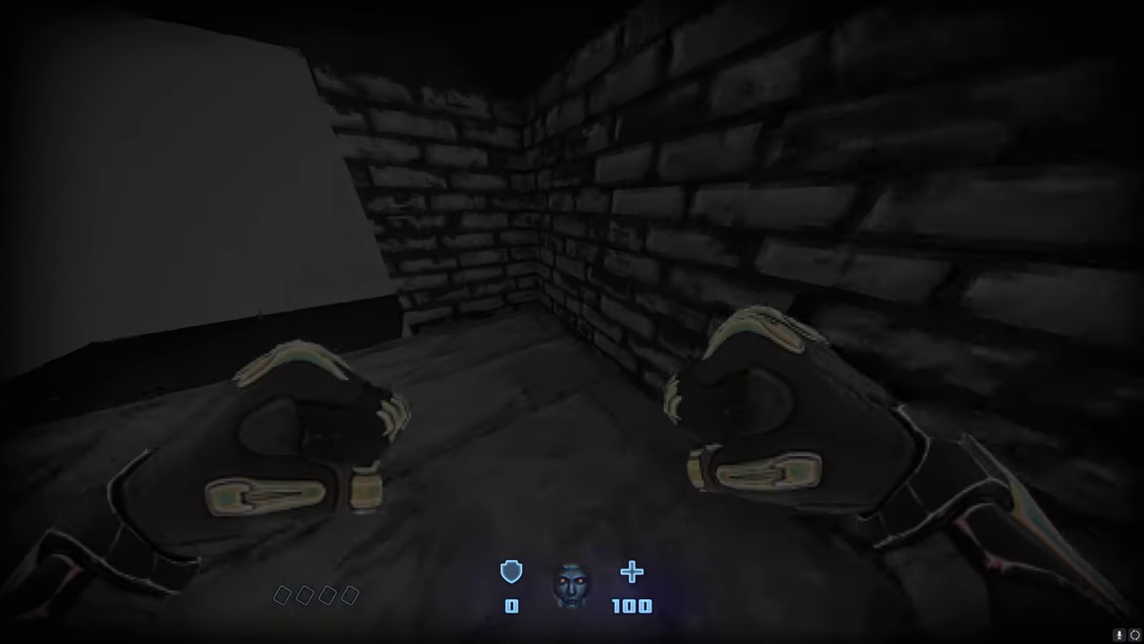
pyautogui.press('w')
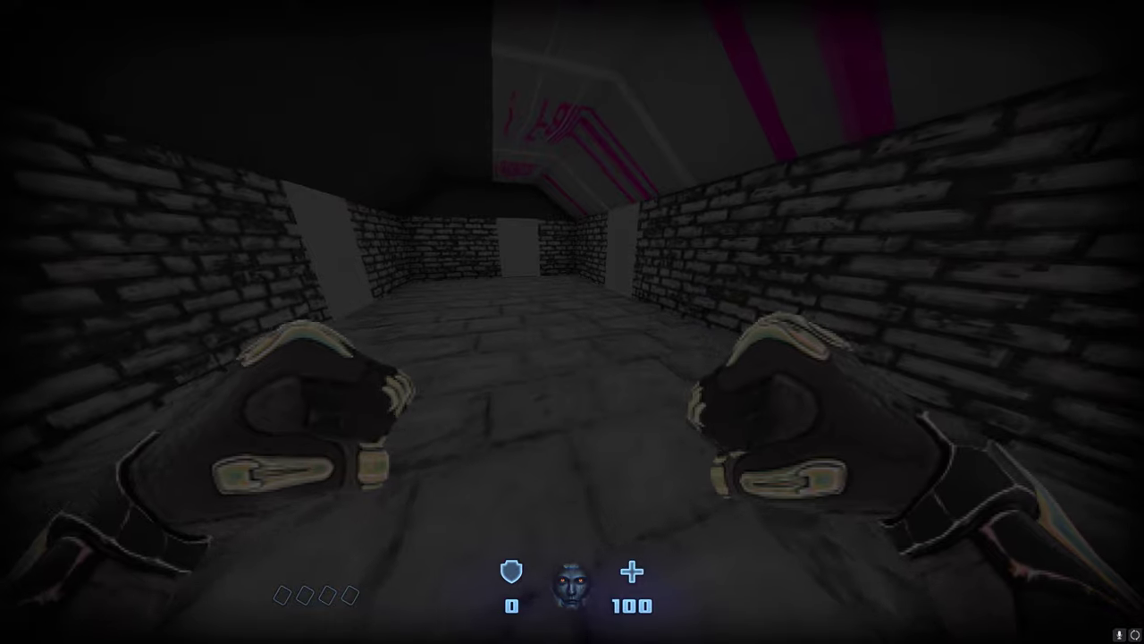